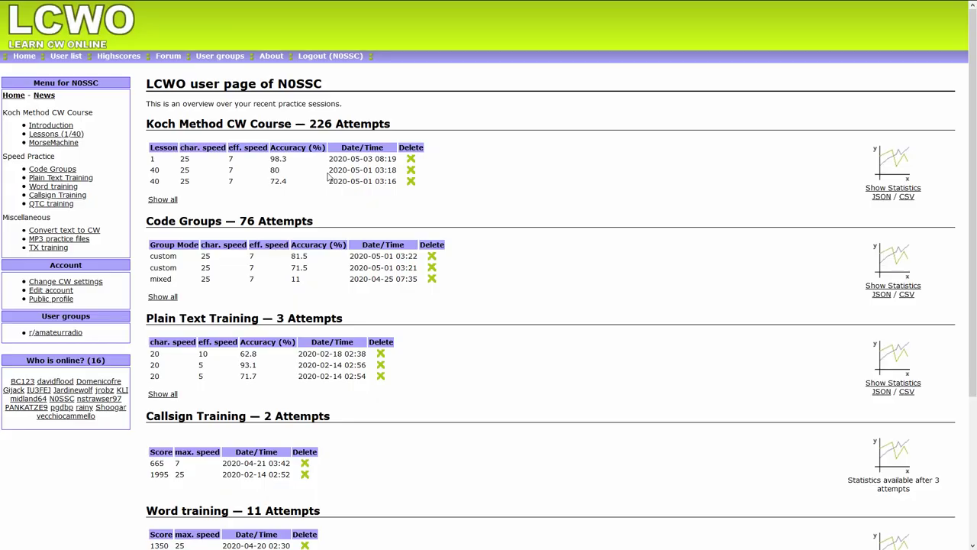
- Open the Koch course statistics showing monthly user-account and Koch-lesson totals
left_click(889, 188)
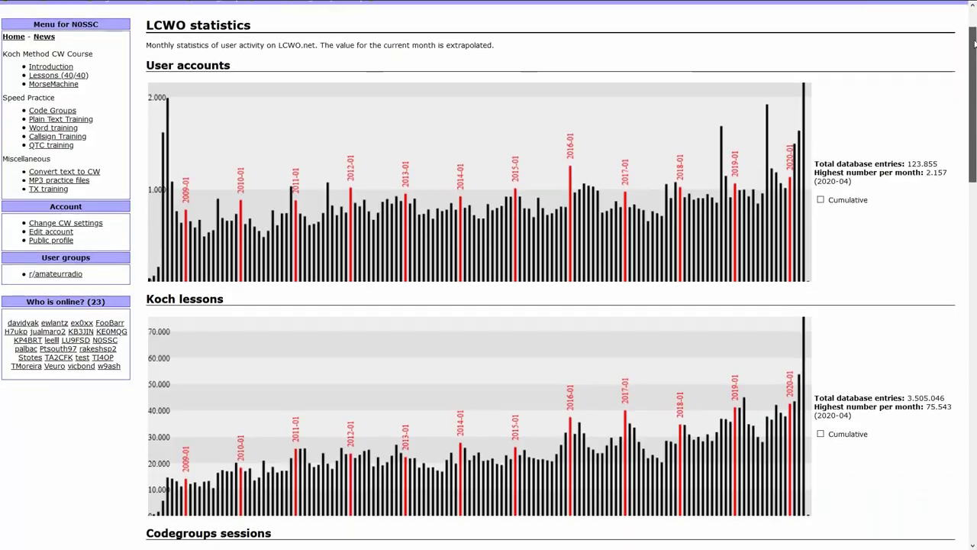
- Scroll down the LCWO front page to view its site features and news
scroll(972, 107, "down", 5)
scroll(973, 107, "down", 1)
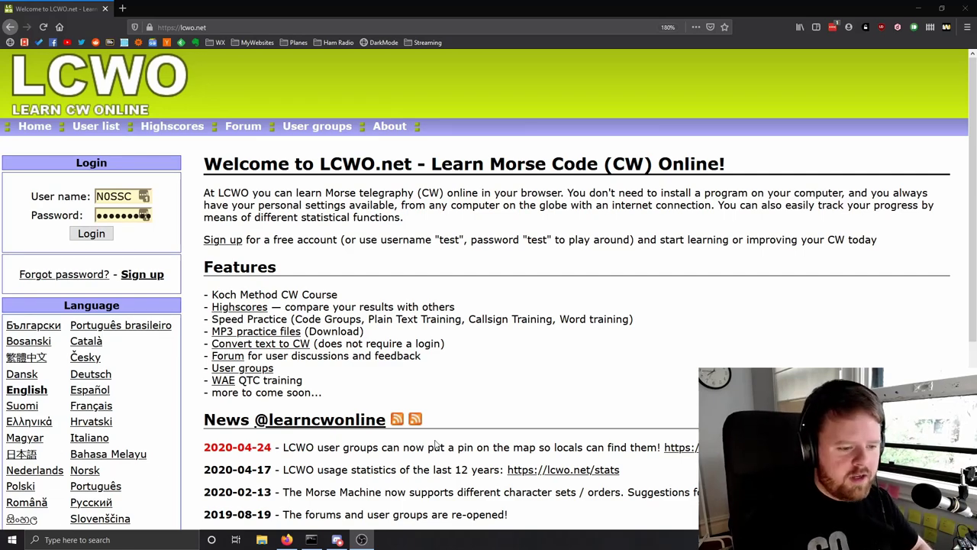
- Visit the site author's homepage from the front page, then return to LCWO
scroll(601, 390, "down", 1)
scroll(601, 390, "down", 3)
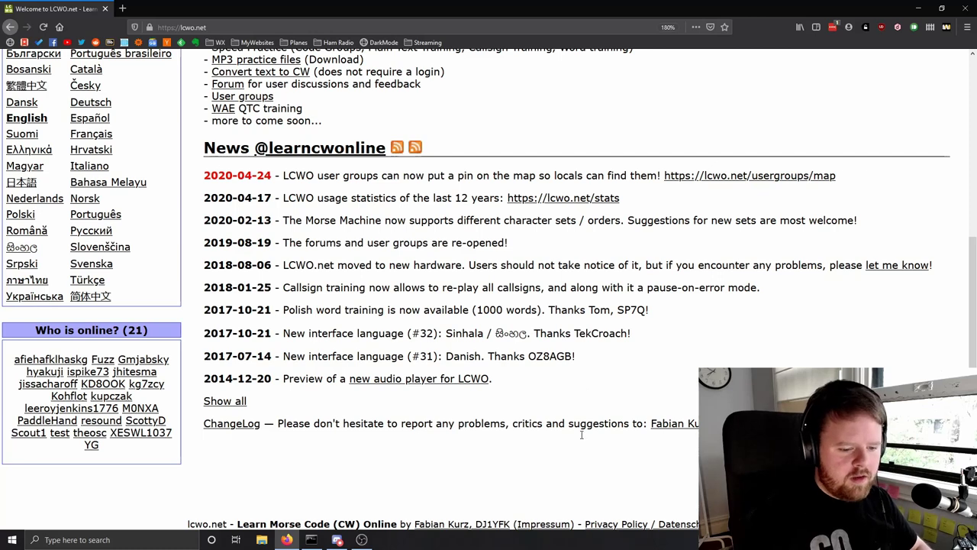
left_click(481, 531)
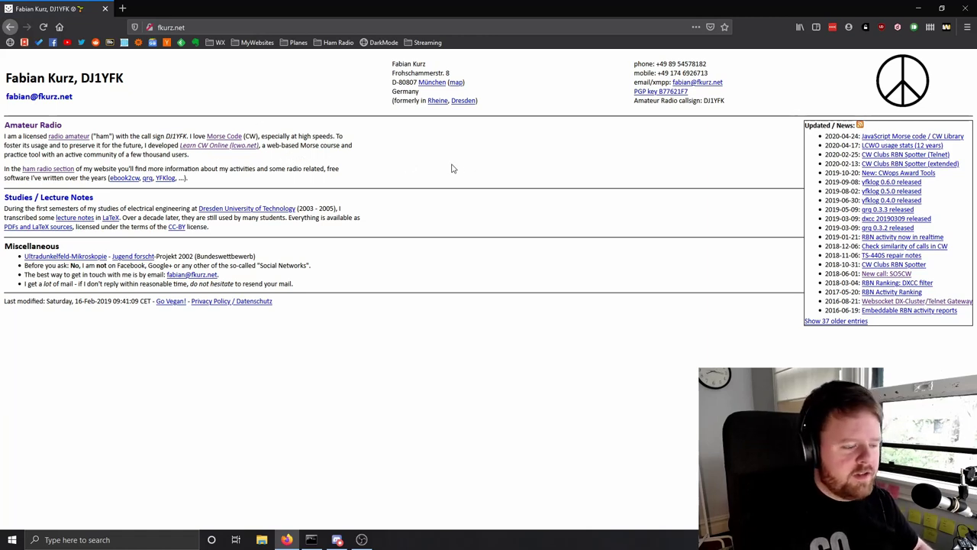
key("alt+Left")
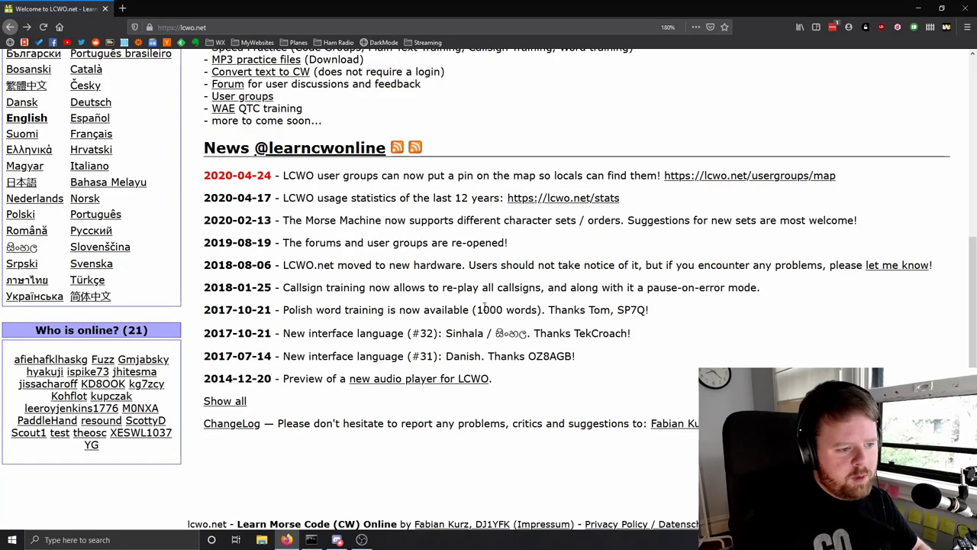
- Register a new account and log into it with its user name and password
key("alt+Left")
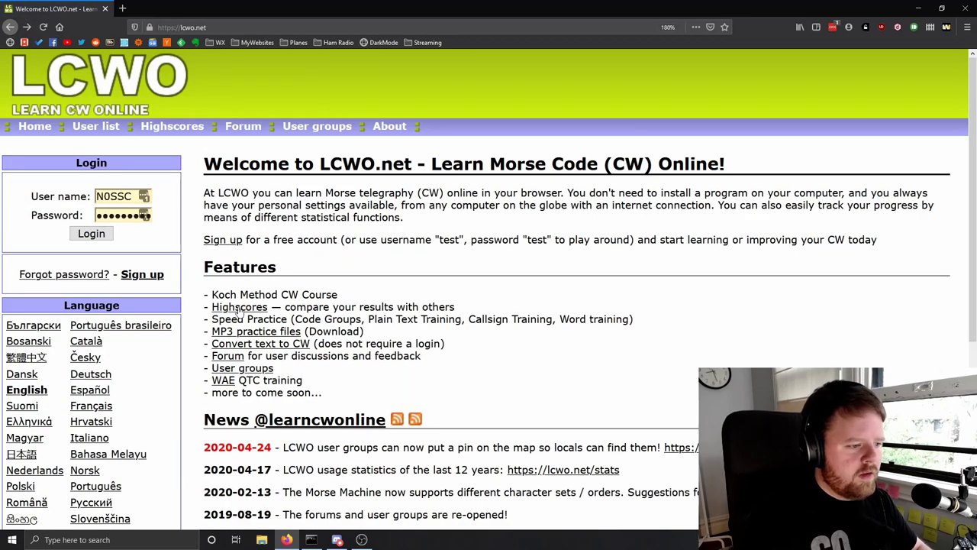
left_click(143, 274)
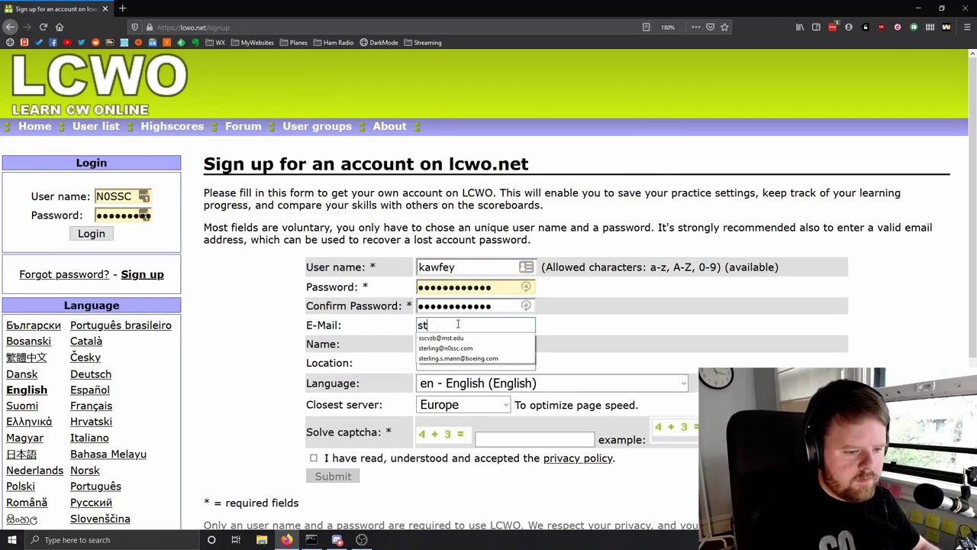
type("7")
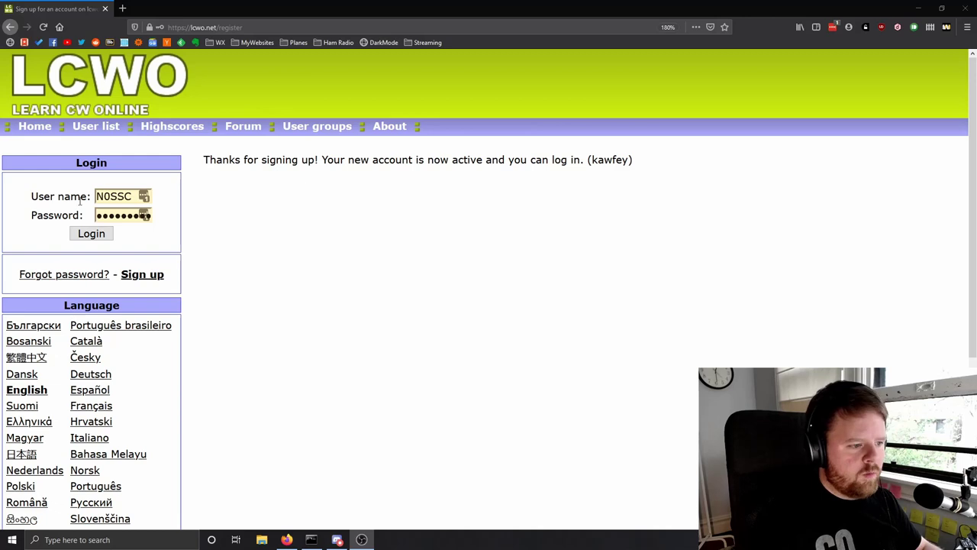
double_click(119, 197)
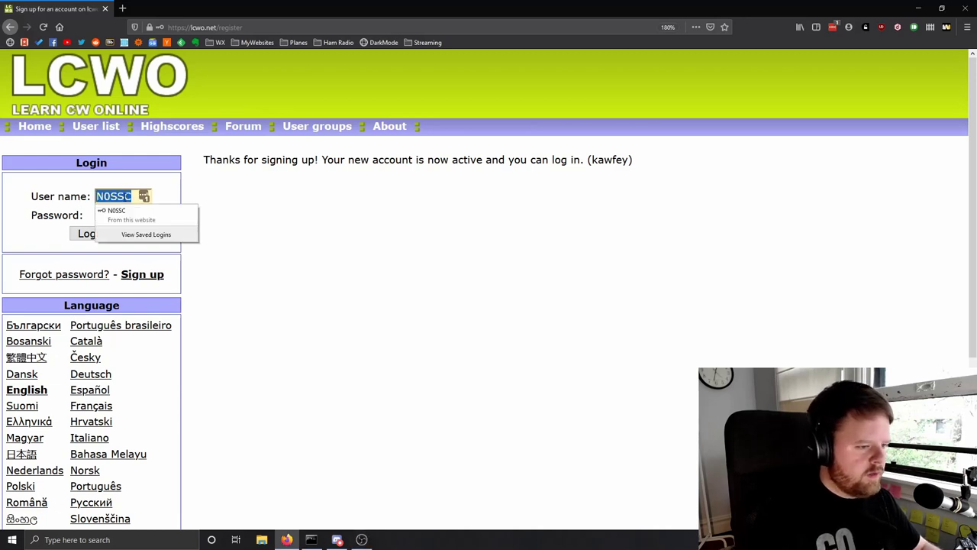
type("kawfey")
key("Tab")
key("ctrl+v")
key("Return")
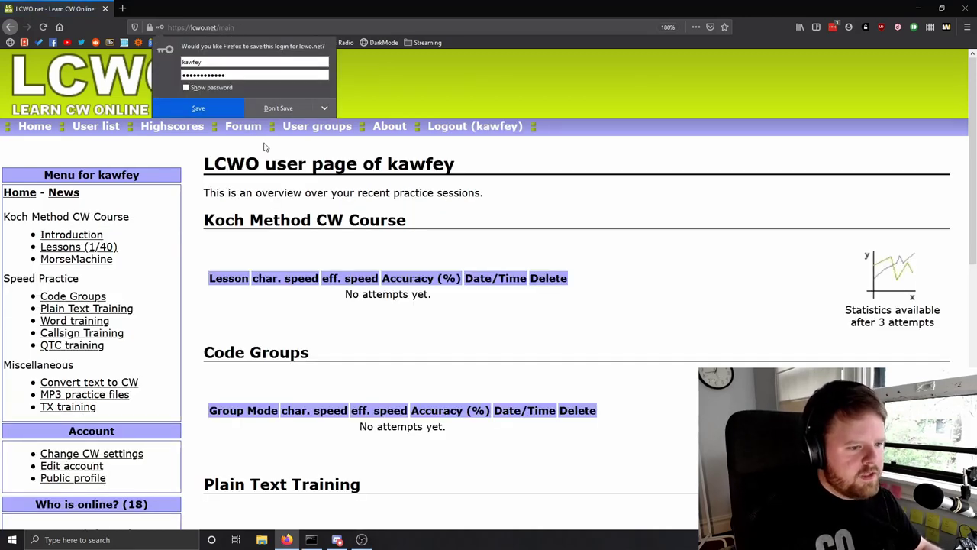
- Dismiss Firefox's save-login prompt and open the Koch course introduction
left_click(268, 109)
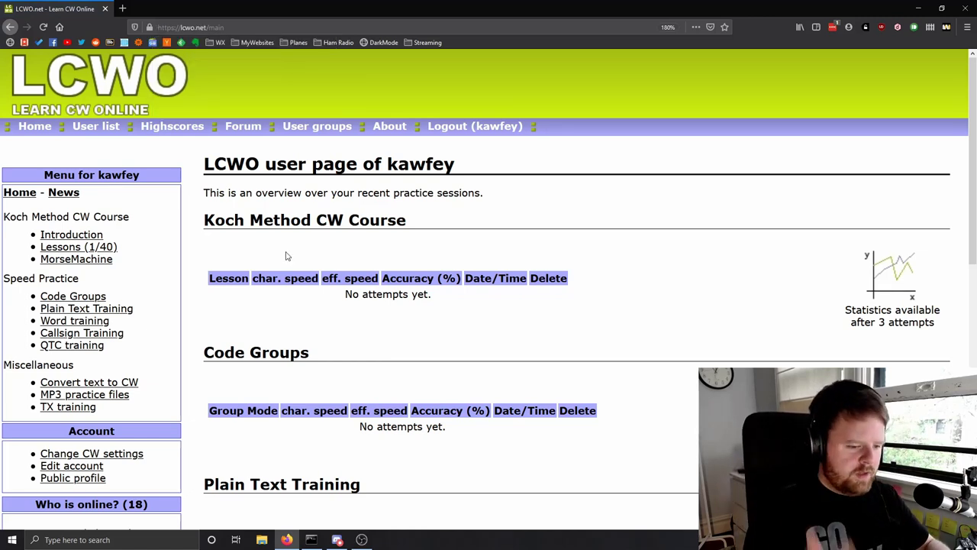
left_click(64, 238)
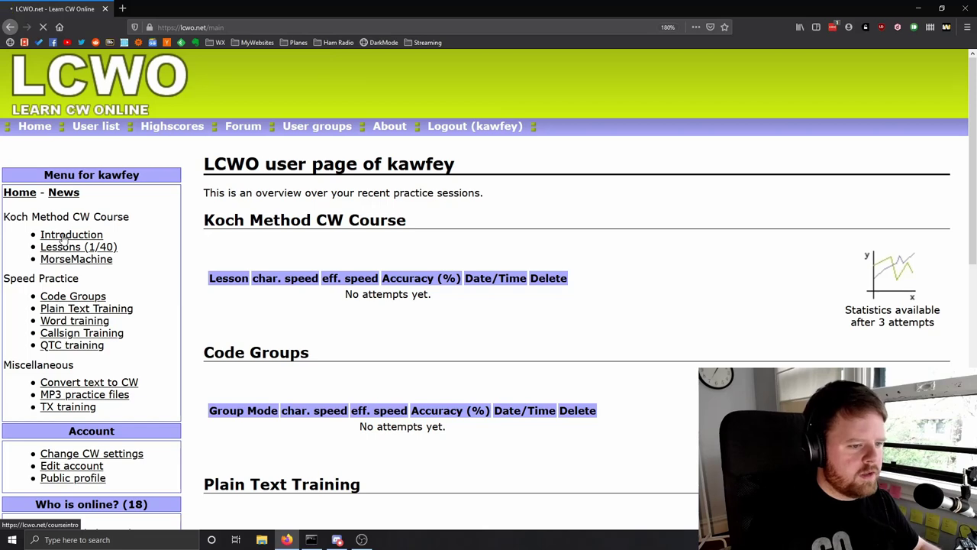
scroll(423, 242, "down", 3)
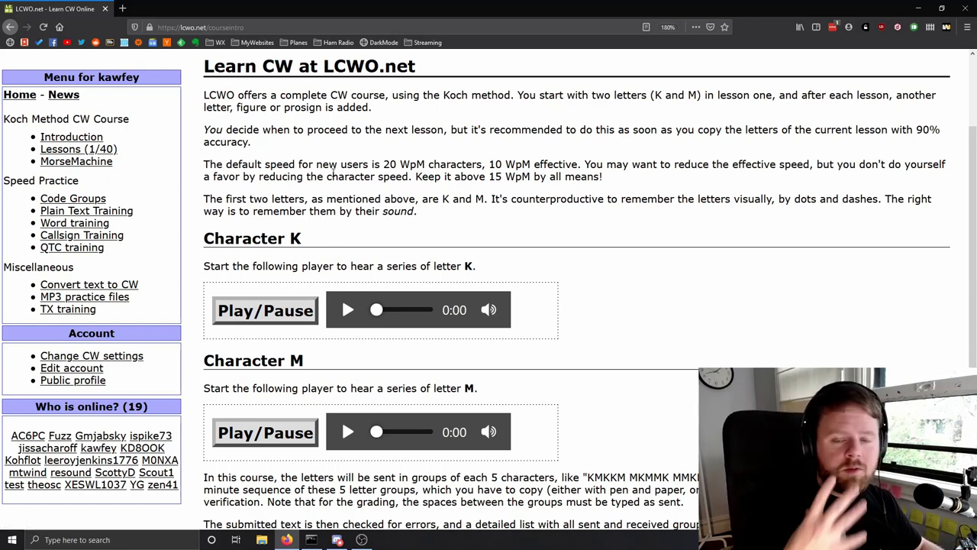
- Play and pause the sample sounds for letters K and M
left_click(238, 307)
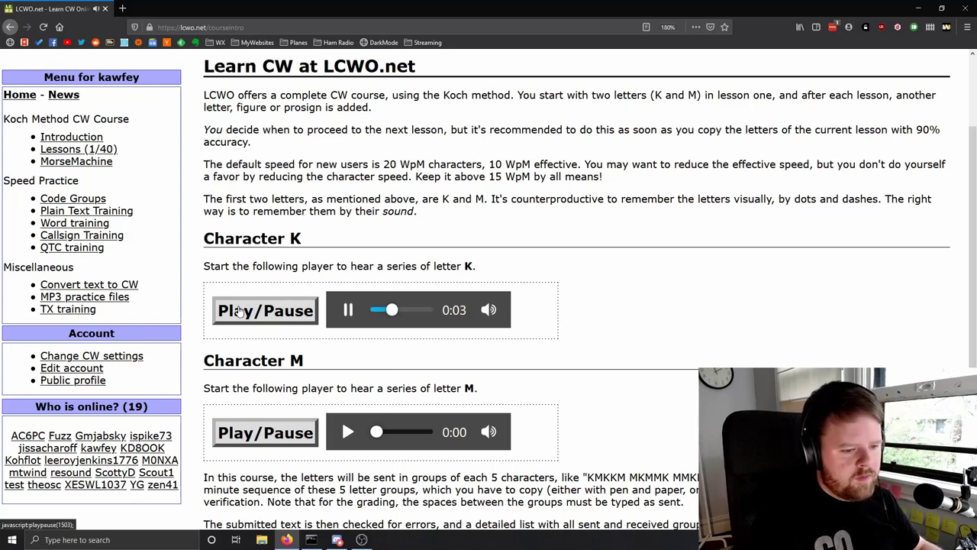
left_click(239, 310)
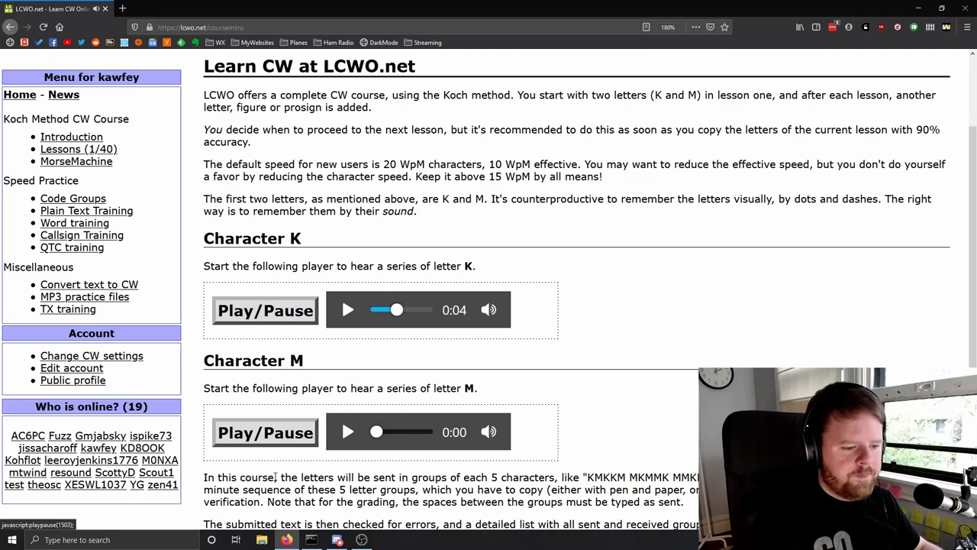
left_click(265, 442)
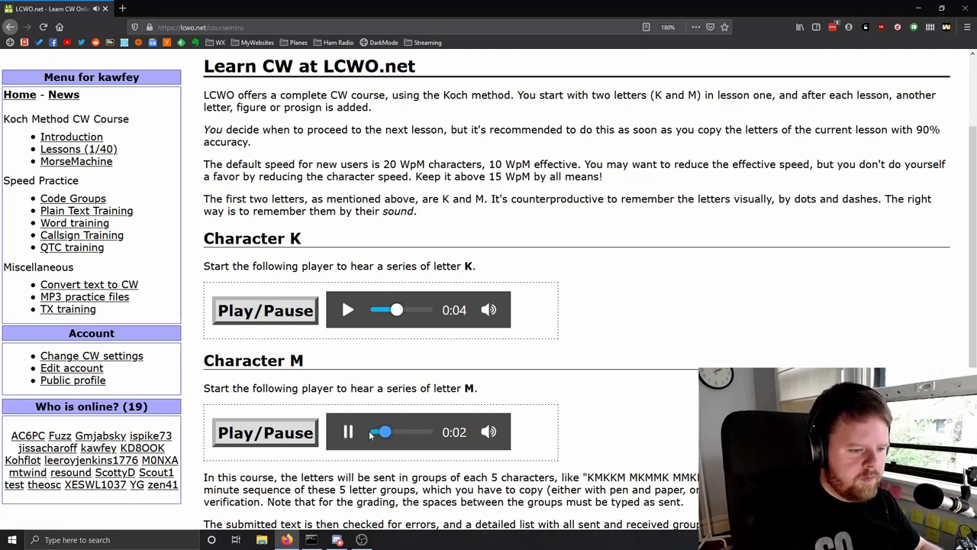
left_click(271, 445)
scroll(270, 445, "down", 3)
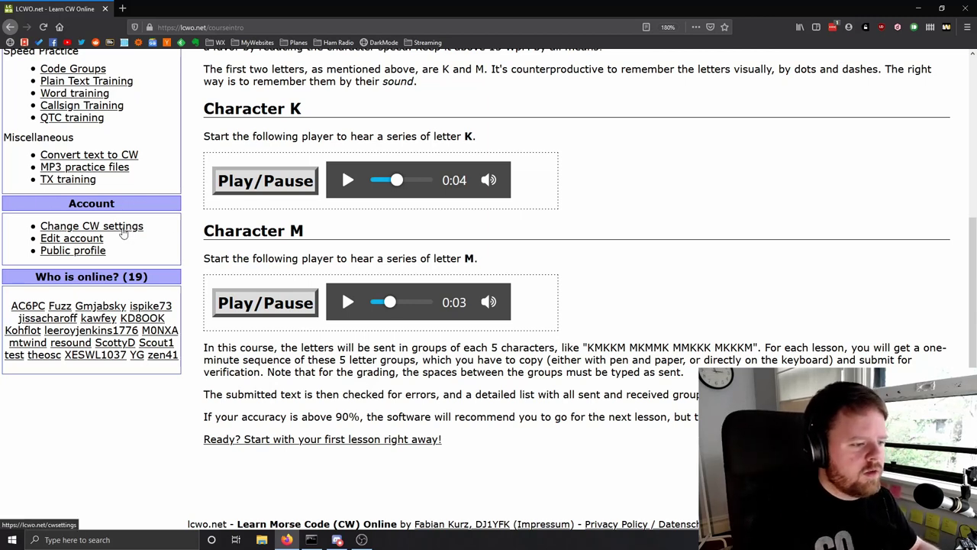
- On the CW settings page, set the tone to 630 Hz and effective speed to 10 wpm
left_click(129, 234)
key("Tab")
key("Tab")
key("Tab")
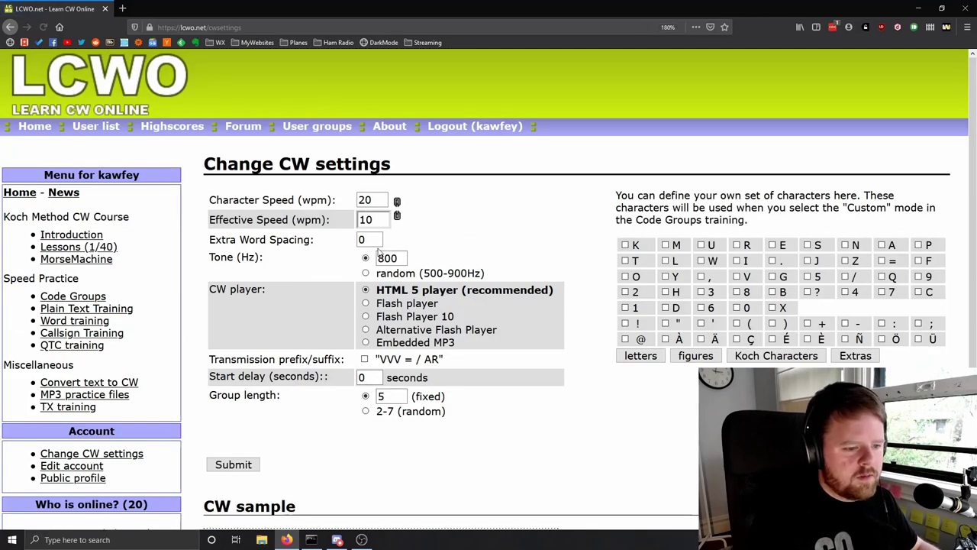
type("650")
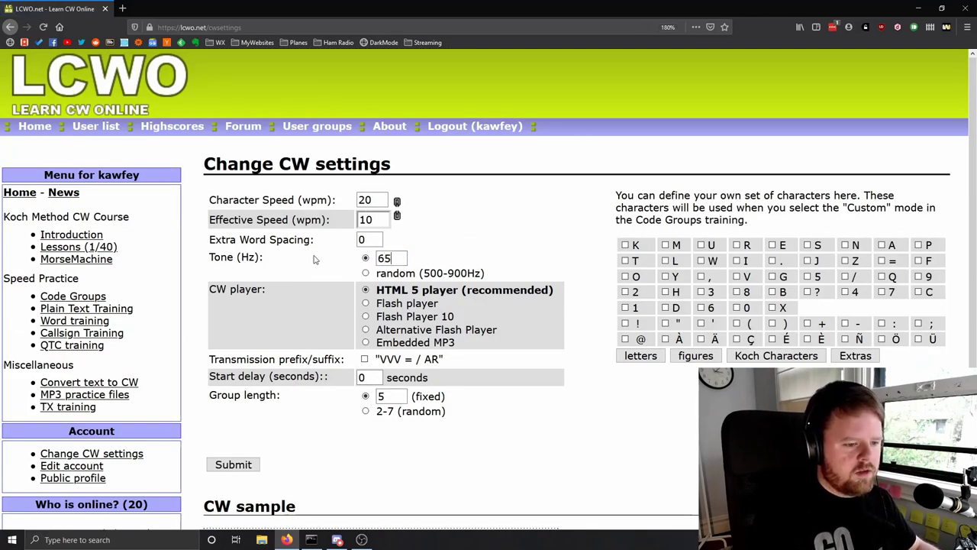
key("BackSpace")
key("BackSpace")
type("3")
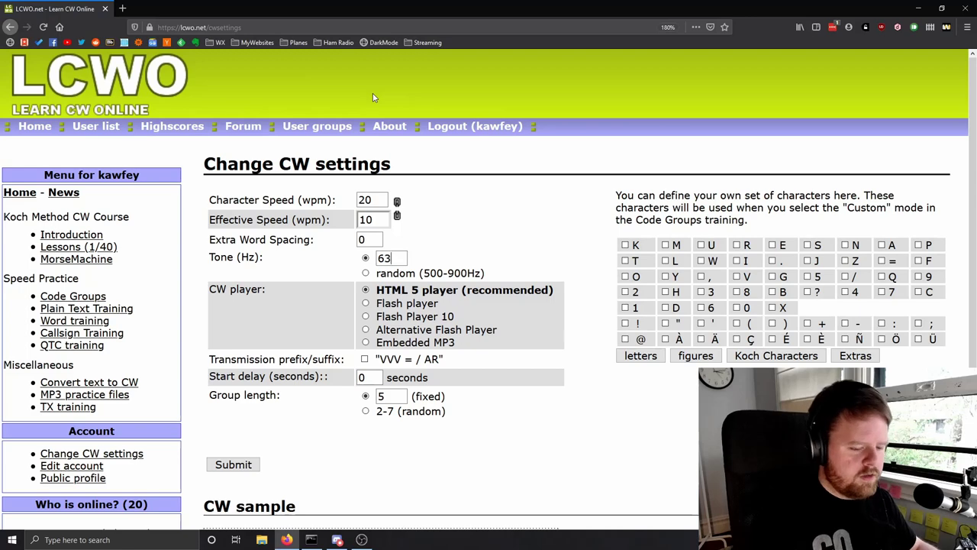
type("0")
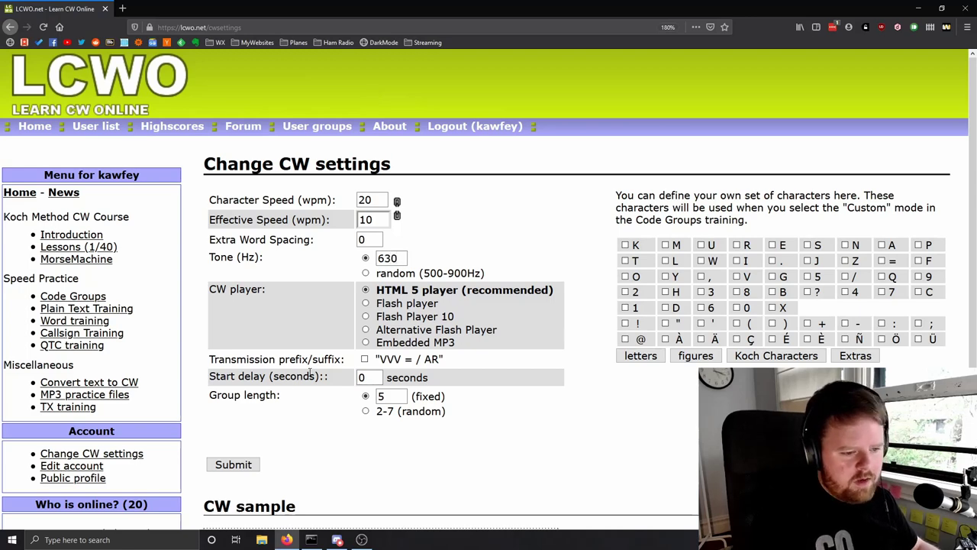
scroll(309, 372, "down", 2)
scroll(226, 326, "up", 2)
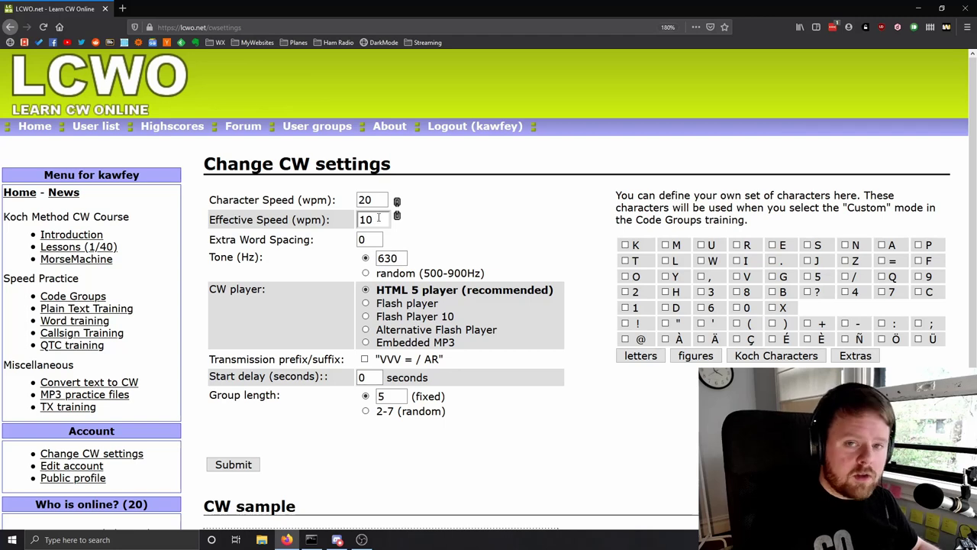
left_click_drag(380, 219, 343, 222)
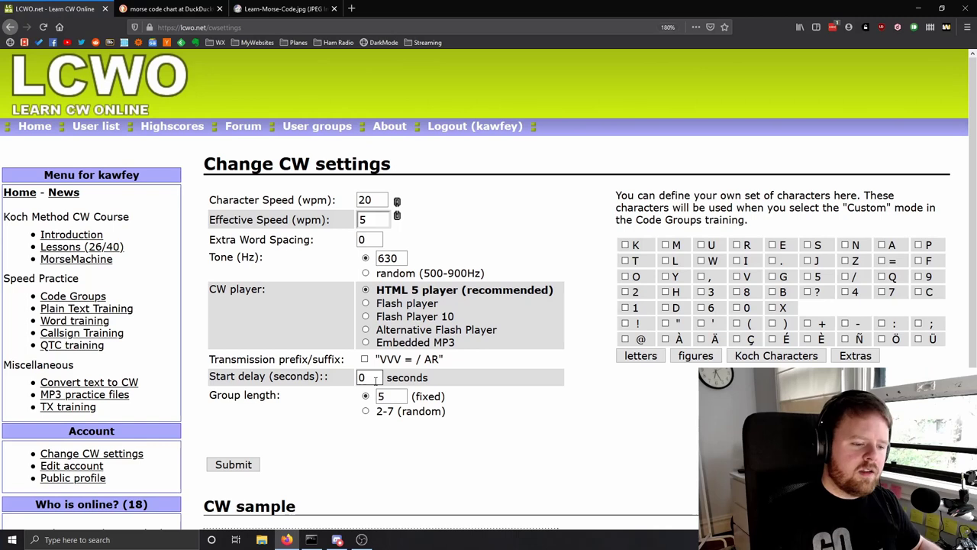
double_click(362, 377)
type("2")
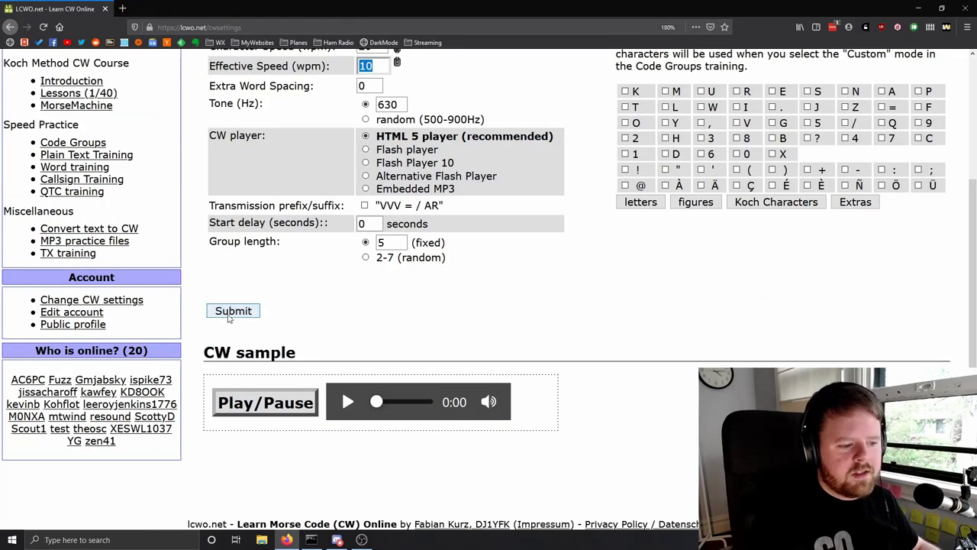
- Save the new CW settings and play, then pause, the CW sample
left_click(231, 312)
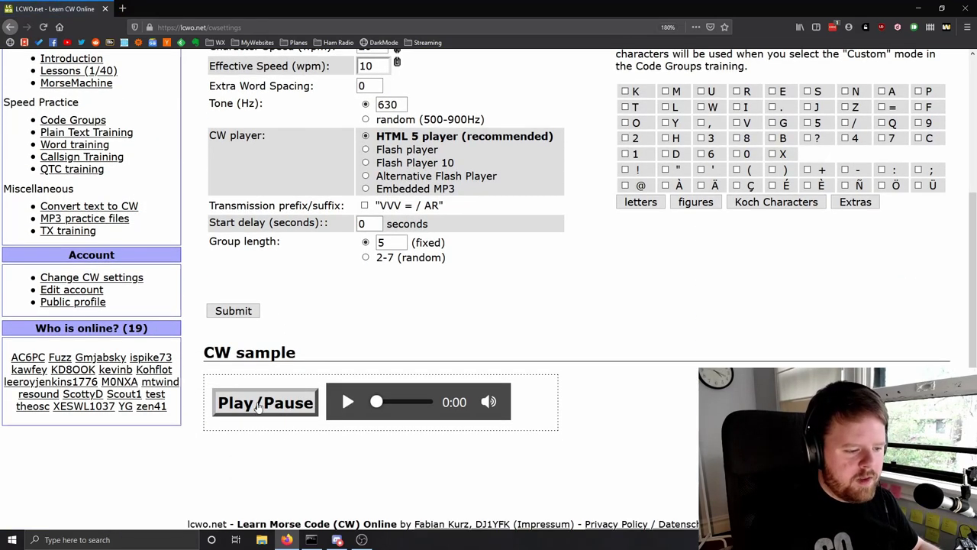
left_click(258, 406)
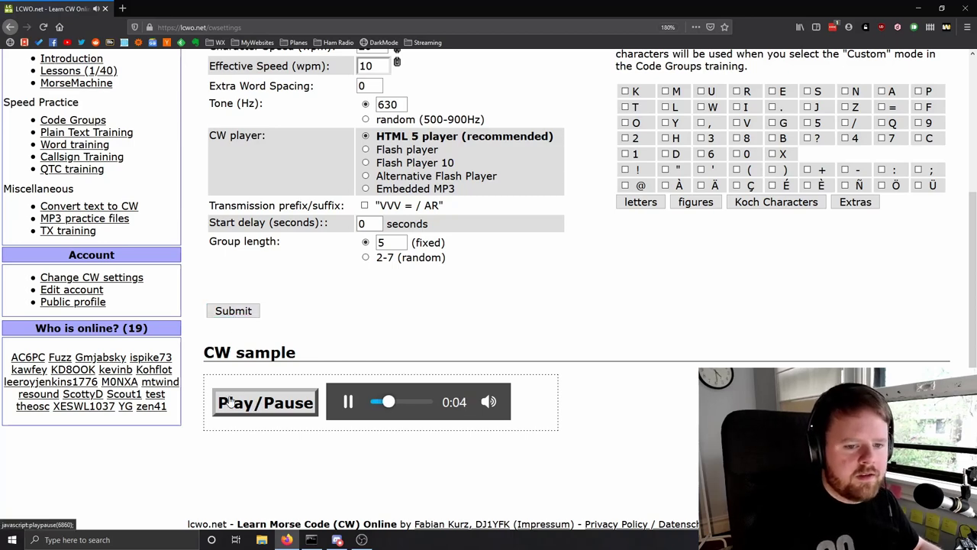
left_click(229, 402)
scroll(108, 260, "up", 3)
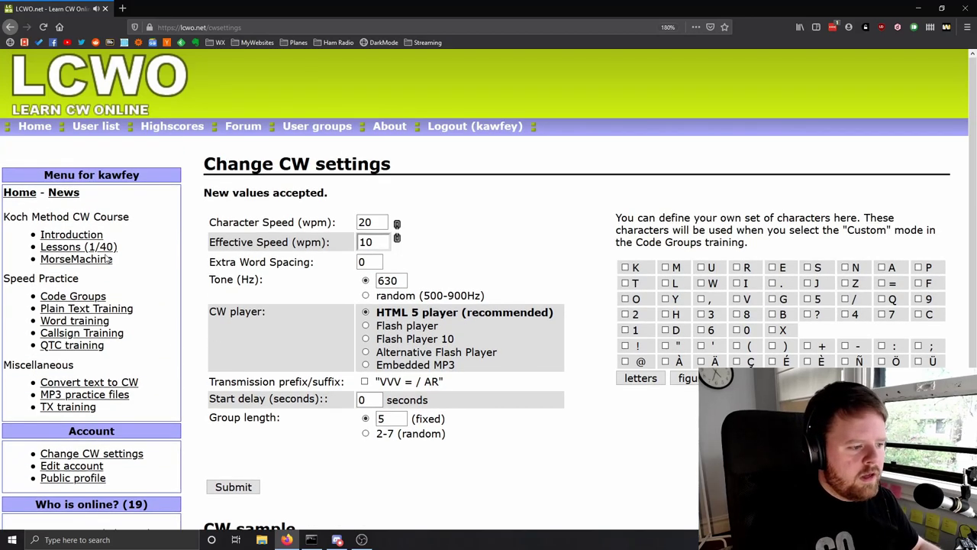
- Open the Koch lesson 1 page and play the K and M character samples
left_click(62, 247)
scroll(427, 224, "down", 3)
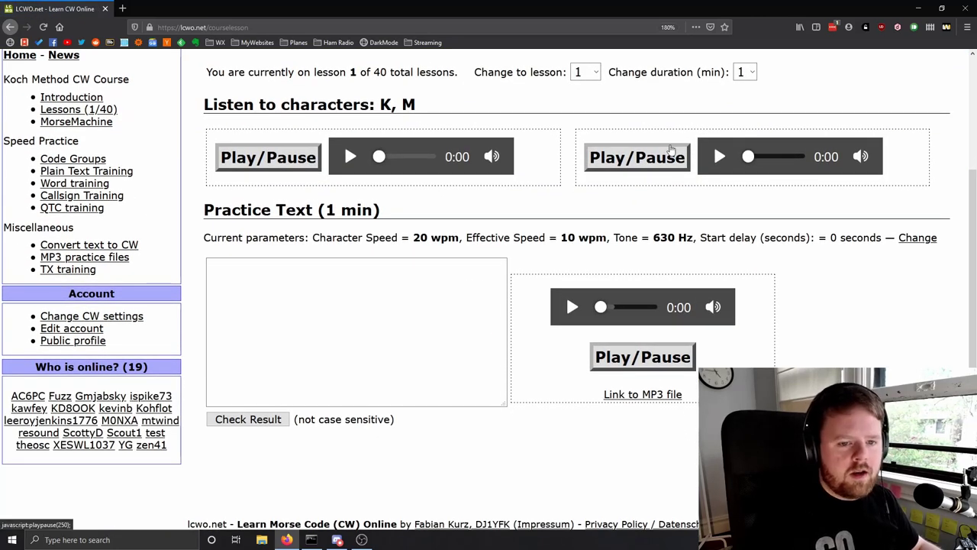
left_click(248, 160)
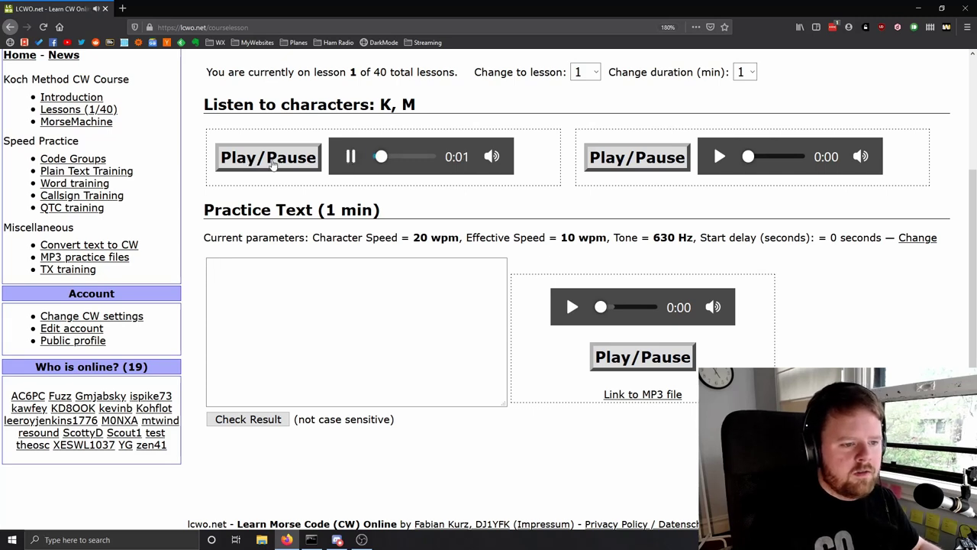
left_click(278, 164)
left_click(594, 156)
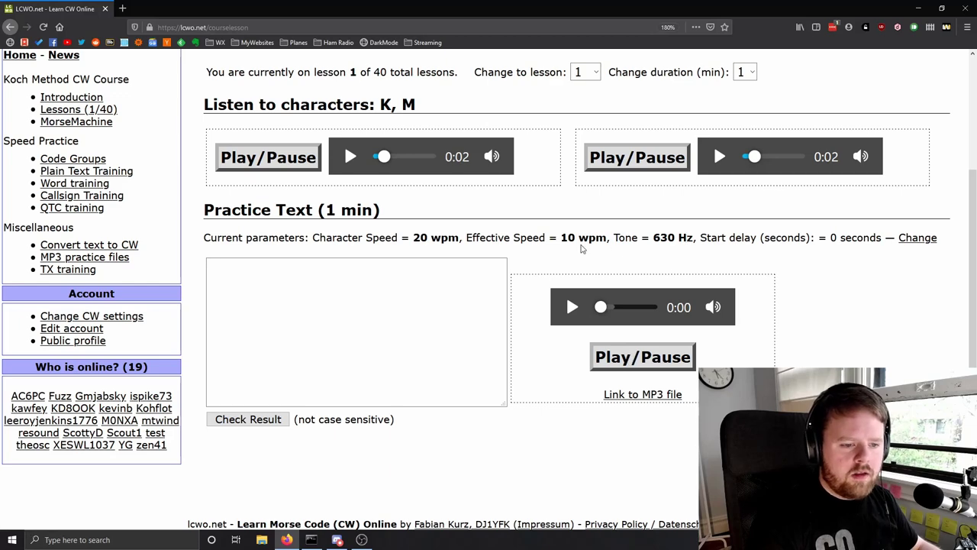
- Start and stop the 1-minute practice text audio at 20/10 wpm, 630 Hz
scroll(534, 329, "up", 3)
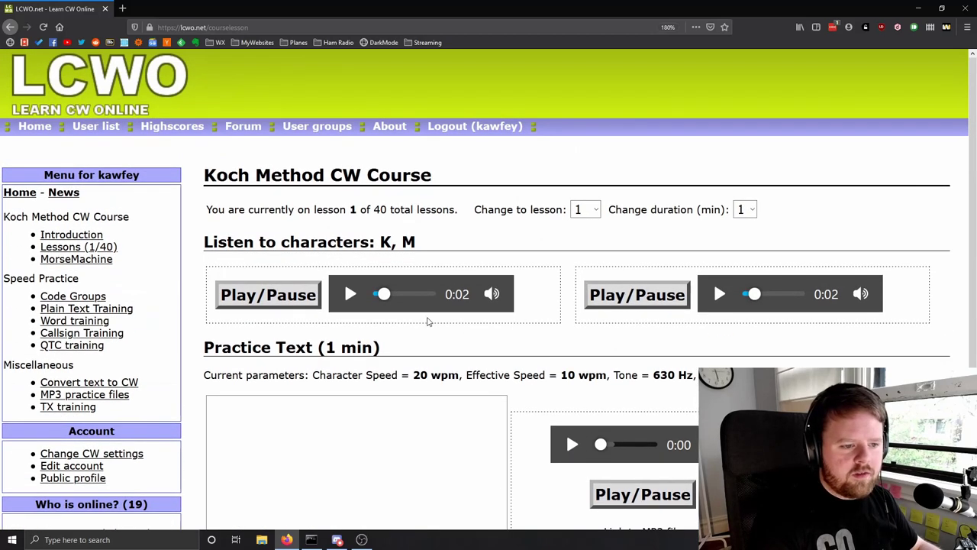
scroll(428, 321, "down", 3)
left_click(617, 356)
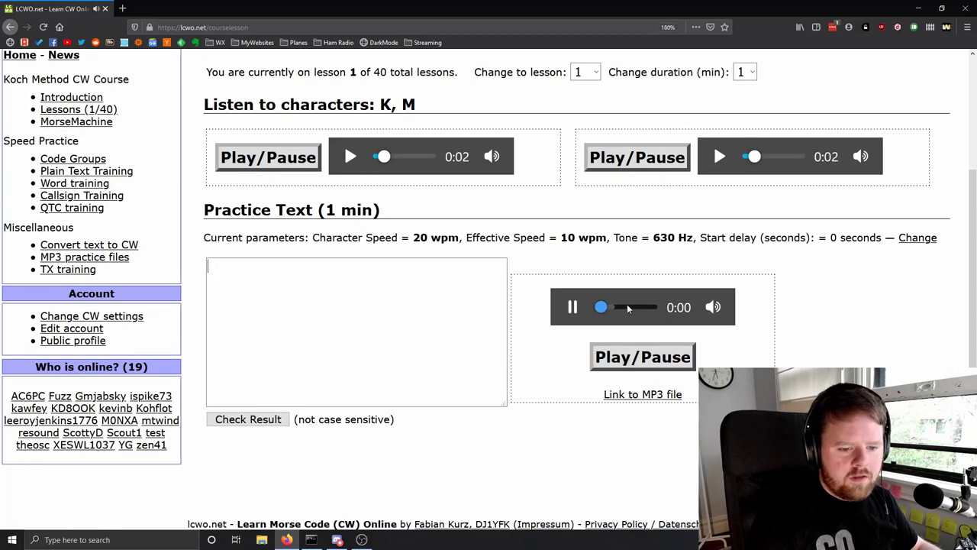
left_click(573, 307)
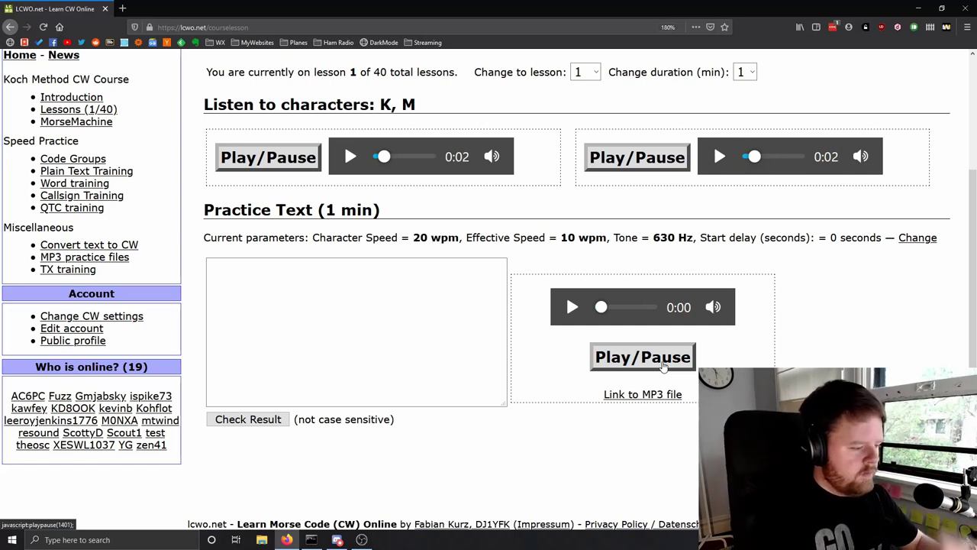
- Play the 1-minute practice and type the heard K/M groups into the answer box
left_click(663, 367)
left_click(302, 294)
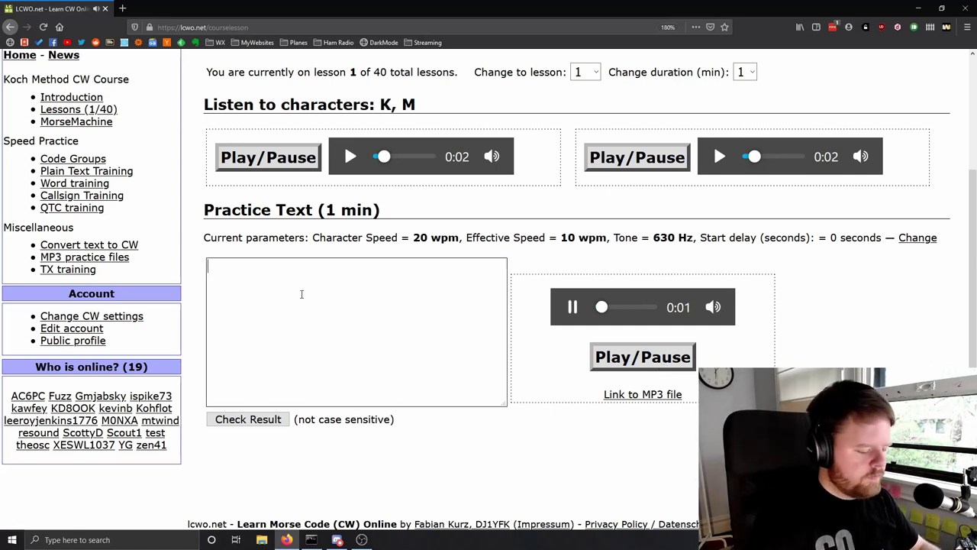
type("k")
key("BackSpace")
type("mk")
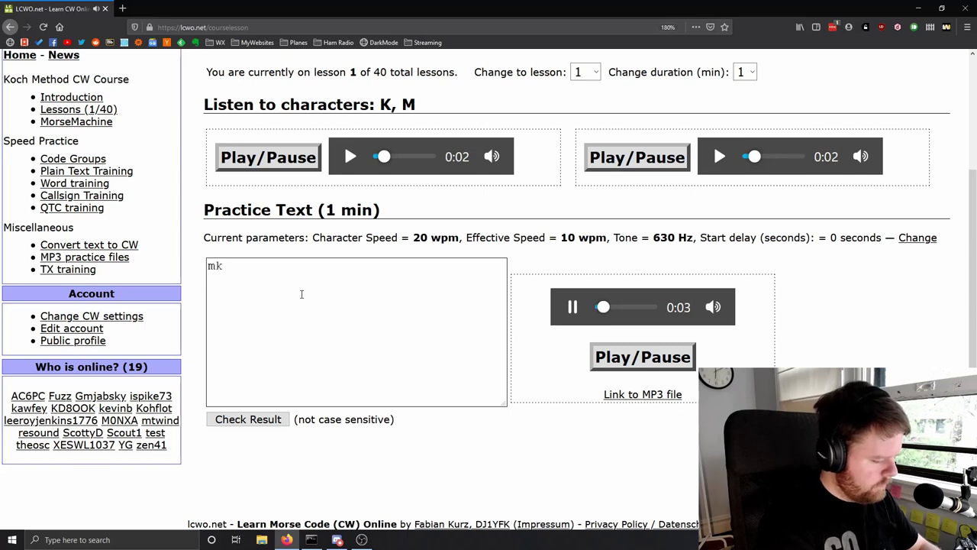
type("kkk")
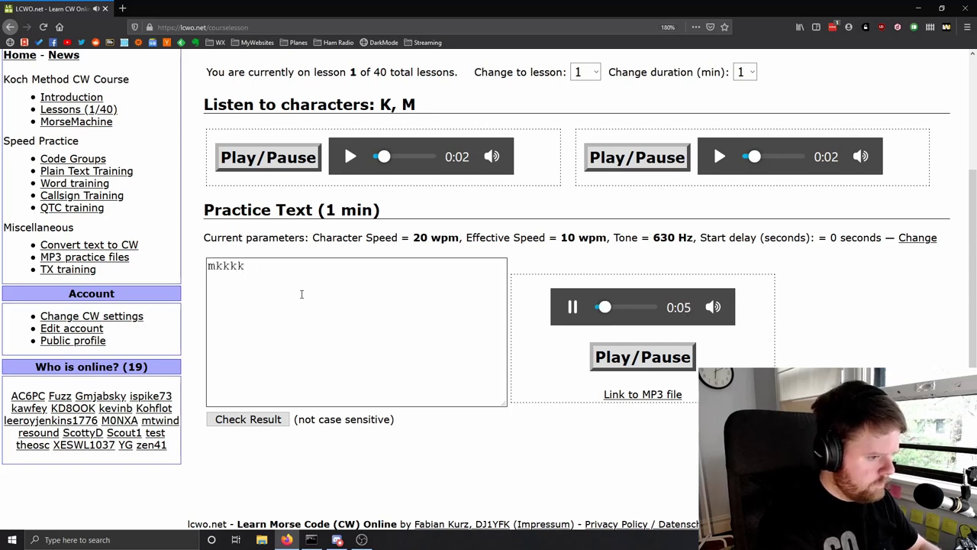
type(" mm")
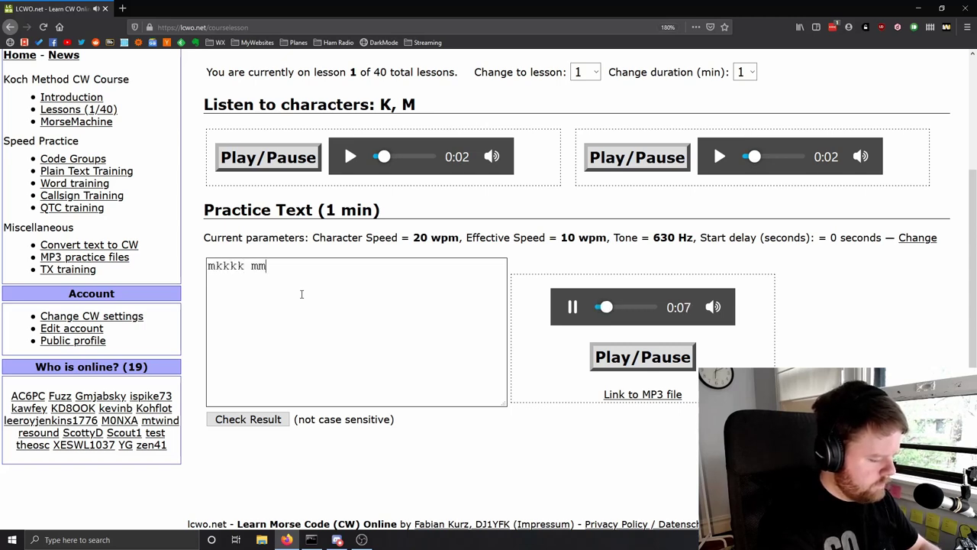
type("mm")
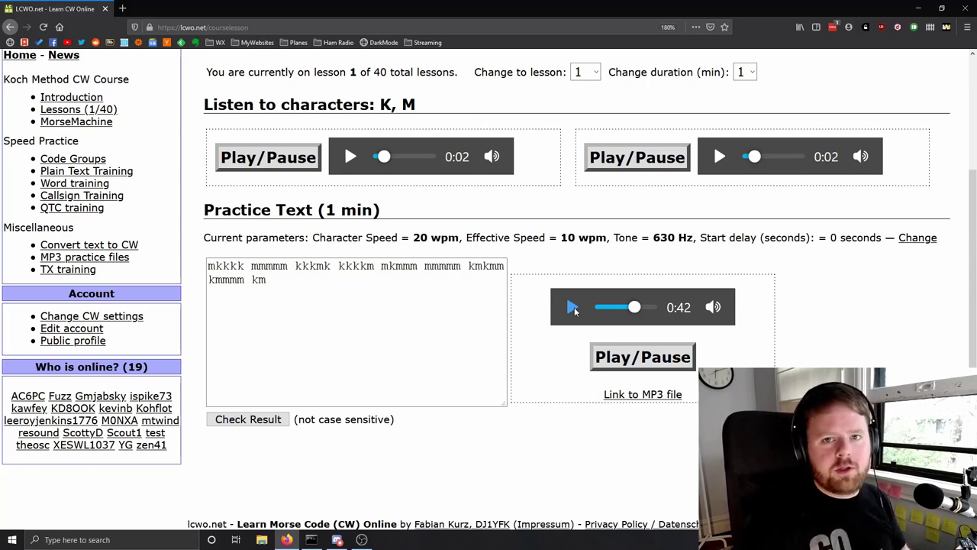
left_click(572, 306)
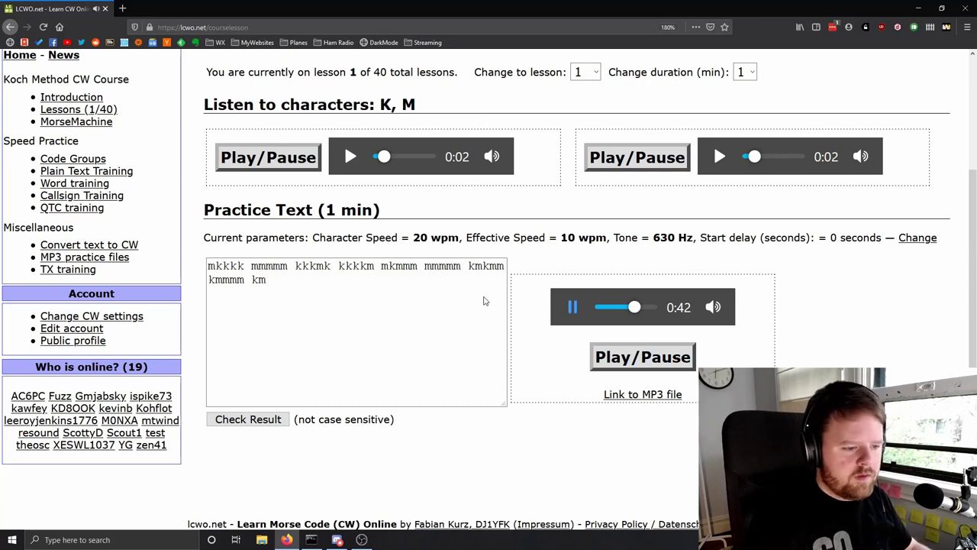
left_click(455, 293)
type("kkm mmkkm mmkkk kmmk")
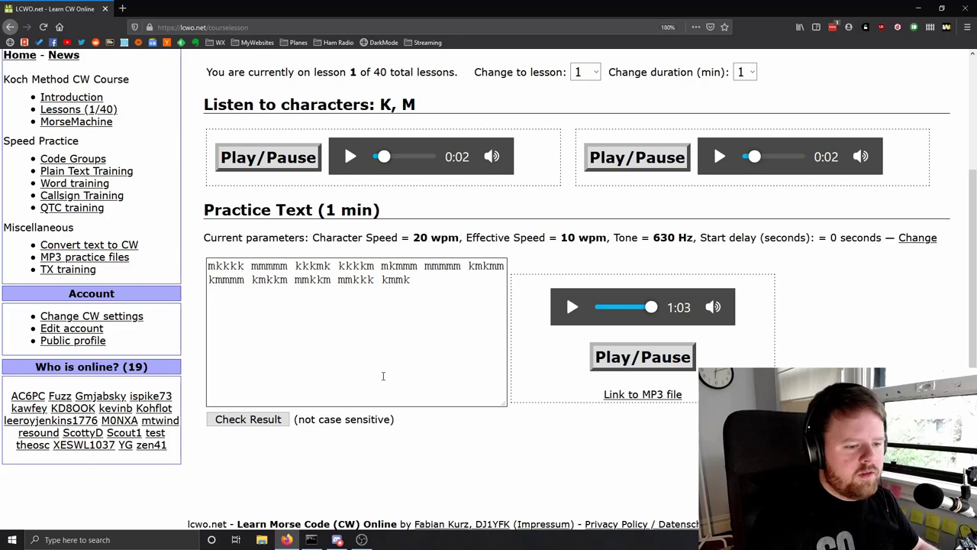
- Check the result, highlighting the wrong letters and the 15.3% Levenshtein-Errors score
left_click(255, 422)
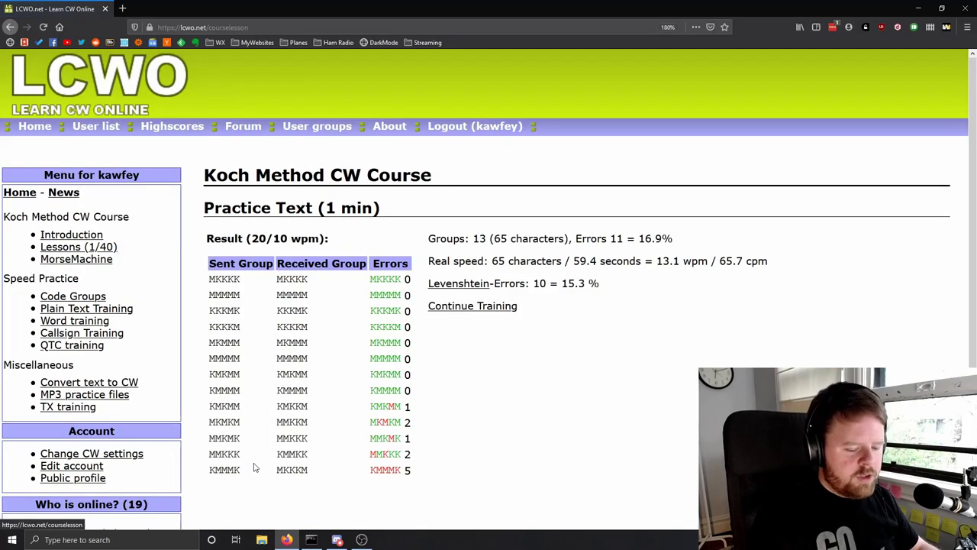
scroll(375, 306, "down", 2)
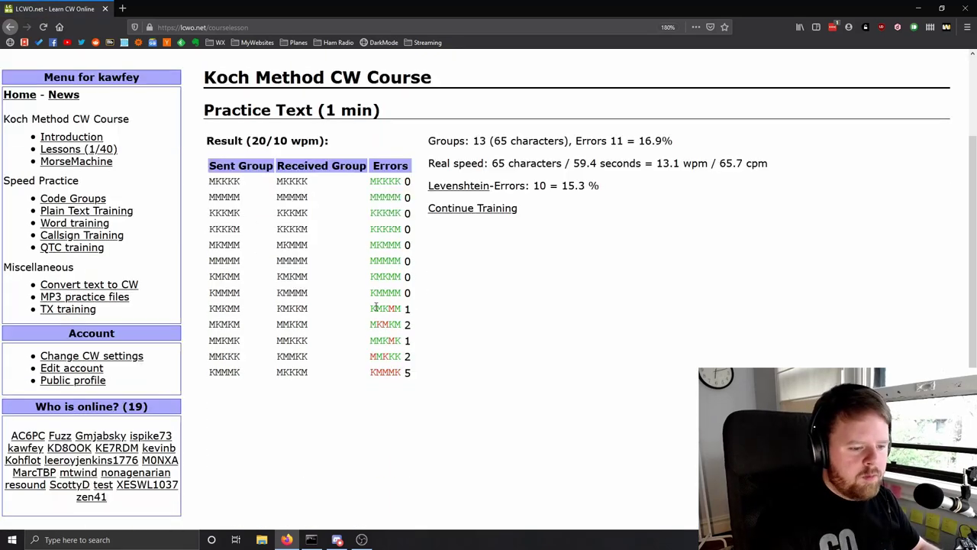
left_click_drag(365, 190, 374, 215)
left_click(376, 244)
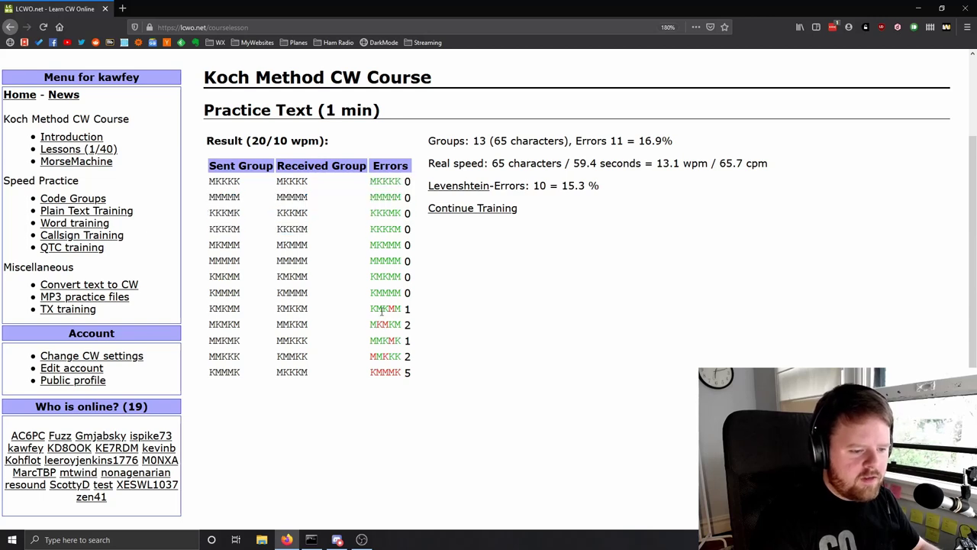
left_click_drag(388, 324, 376, 325)
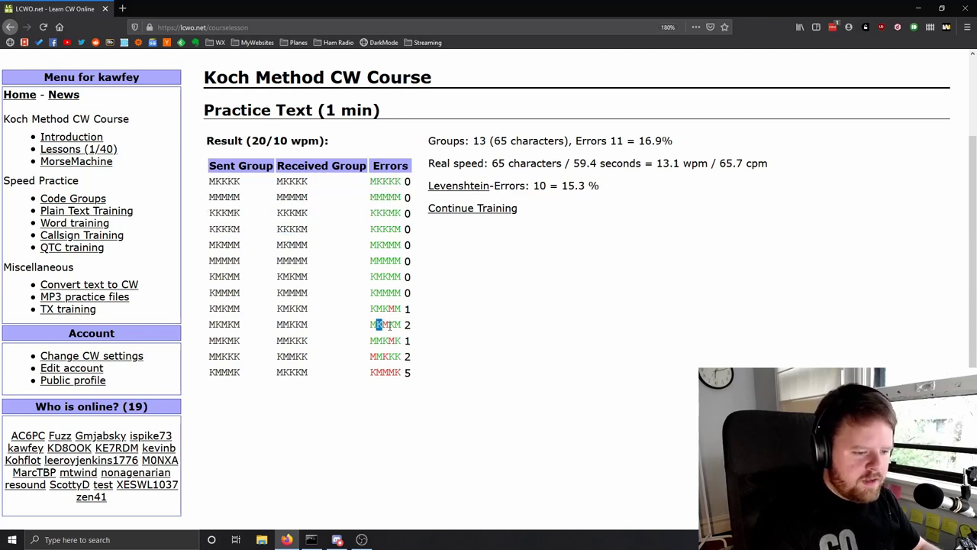
left_click_drag(376, 371, 398, 374)
left_click(399, 372)
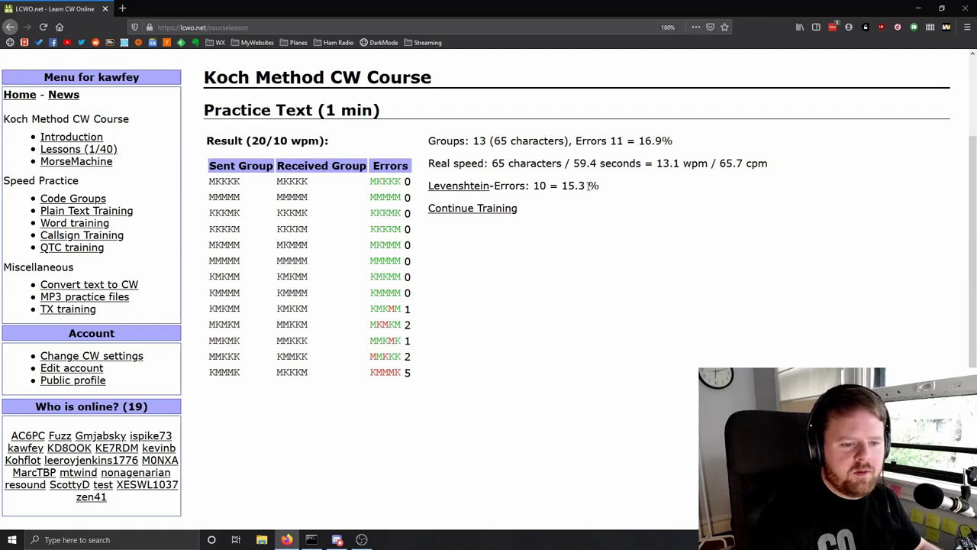
left_click_drag(599, 185, 433, 191)
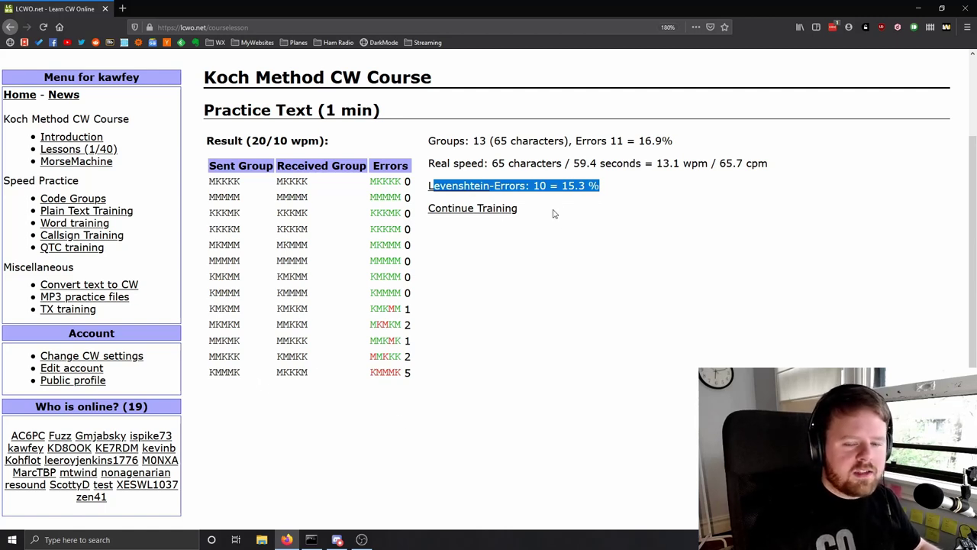
- Start a second lesson 1 run, copy the heard K/M groups, and submit them
left_click(508, 211)
scroll(544, 322, "down", 3)
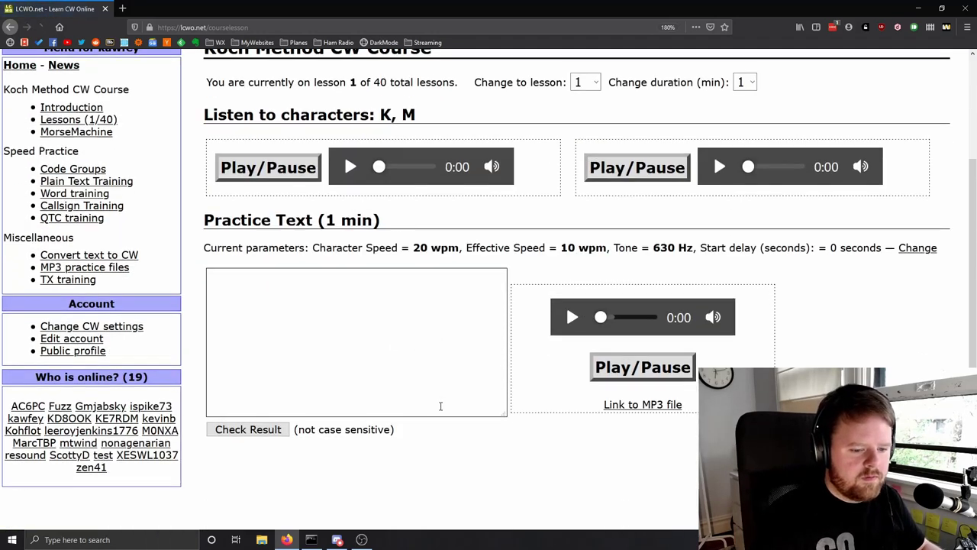
left_click(572, 295)
left_click(448, 298)
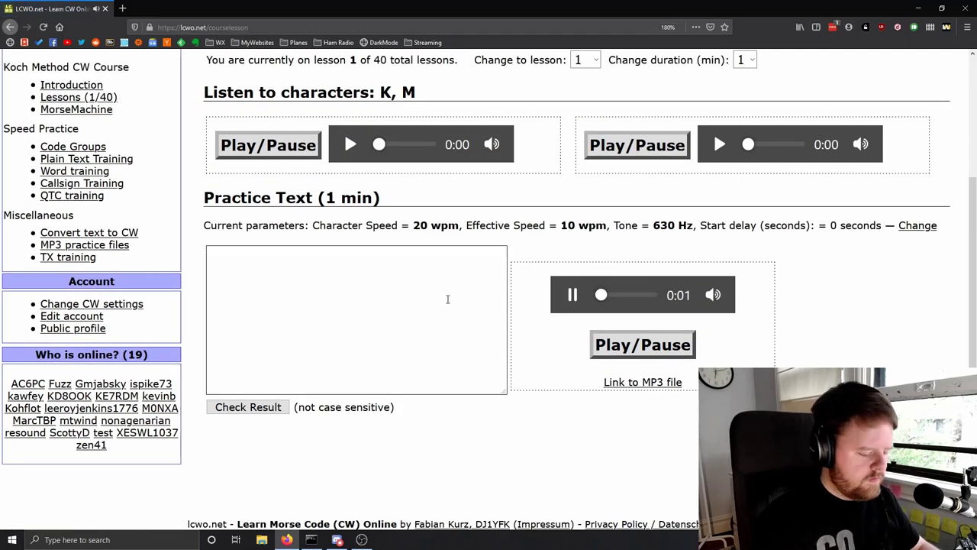
type("mmk")
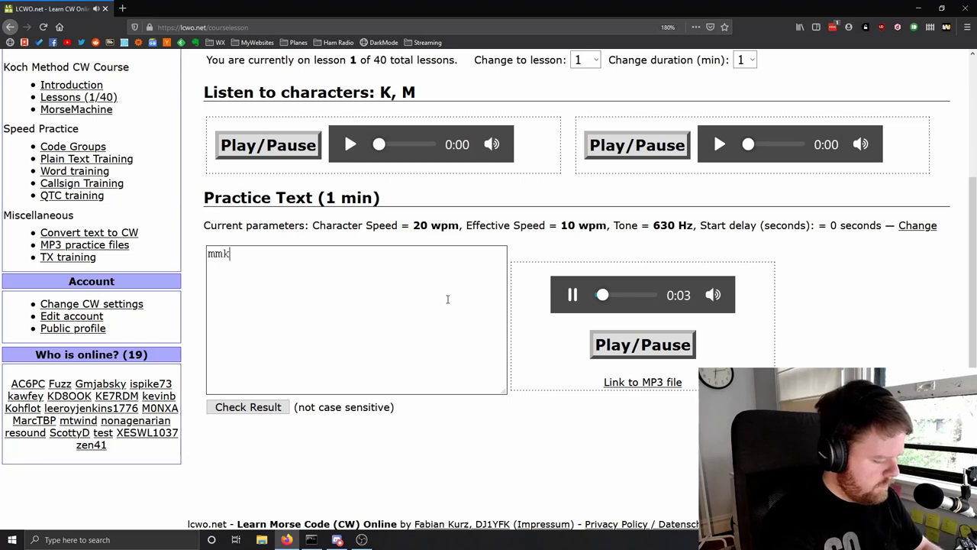
type("km kmmmk mmkkk k")
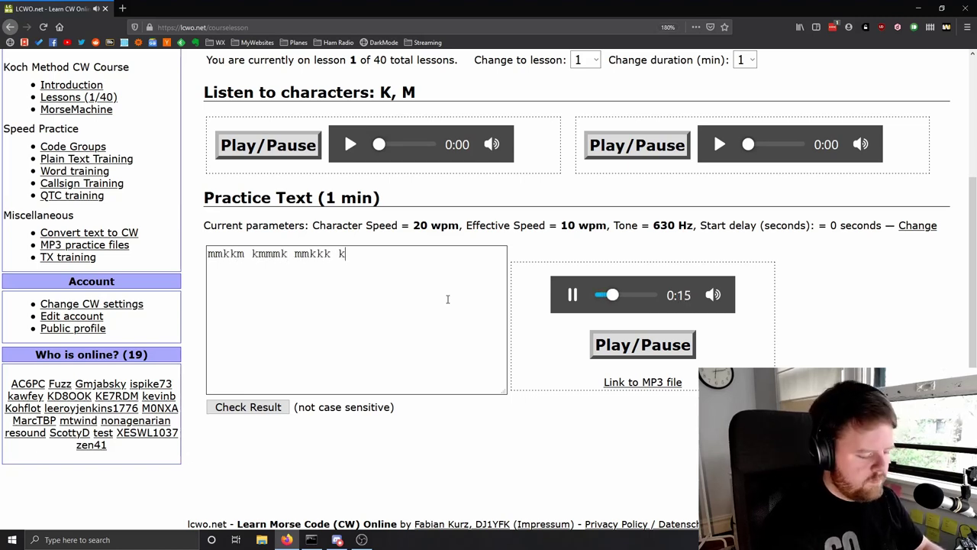
type("mkmm kkmmk kkkkk m")
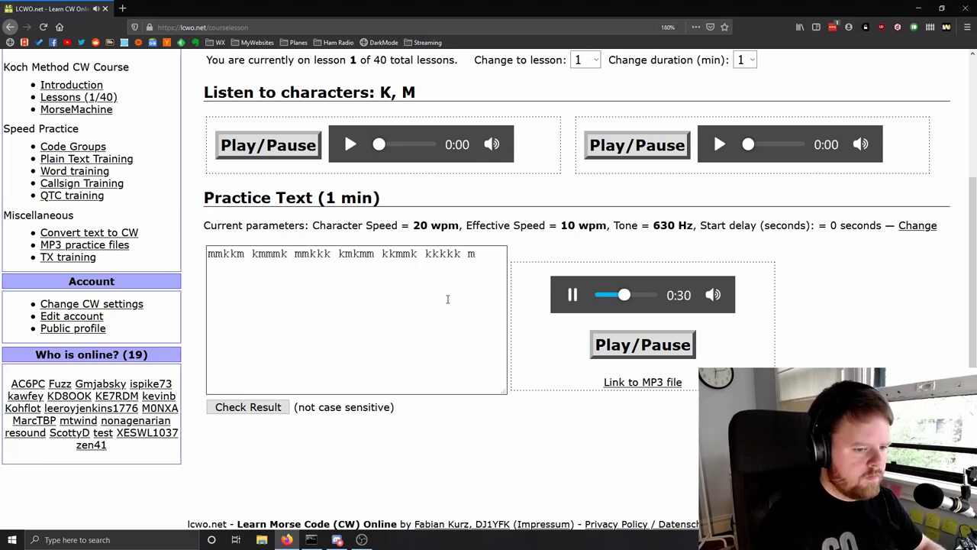
type("kmmk mmmkk kkmmm kkkkm mk")
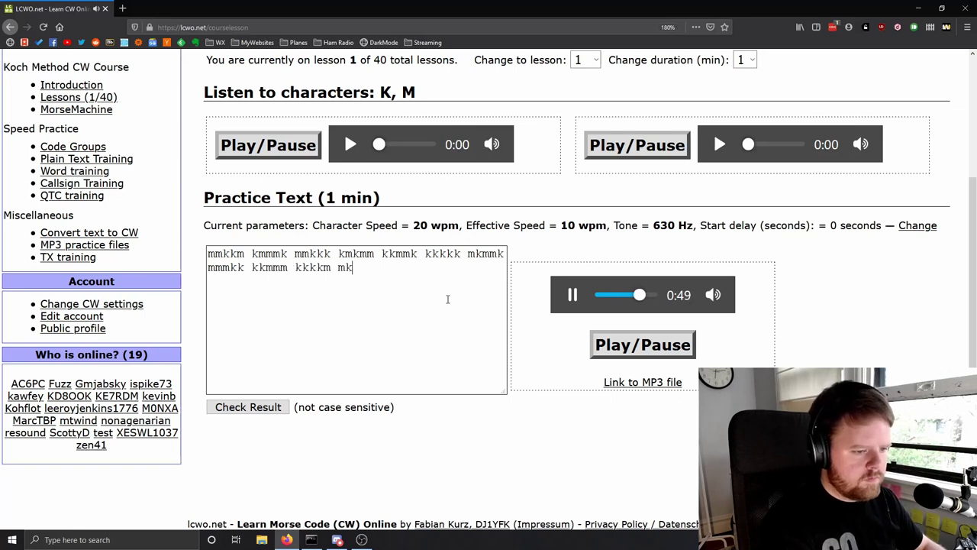
key("BackSpace")
type("mkmk kmmkk mk")
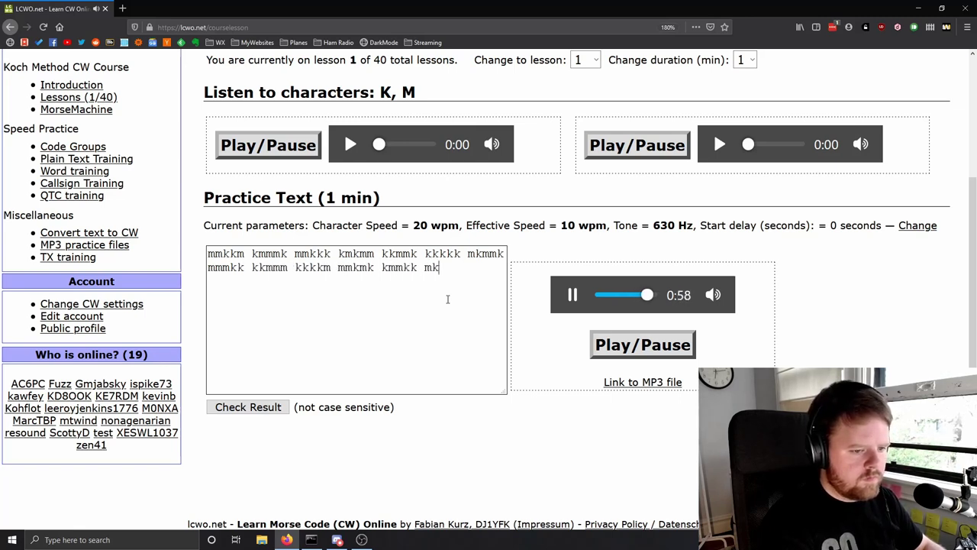
type("mkk")
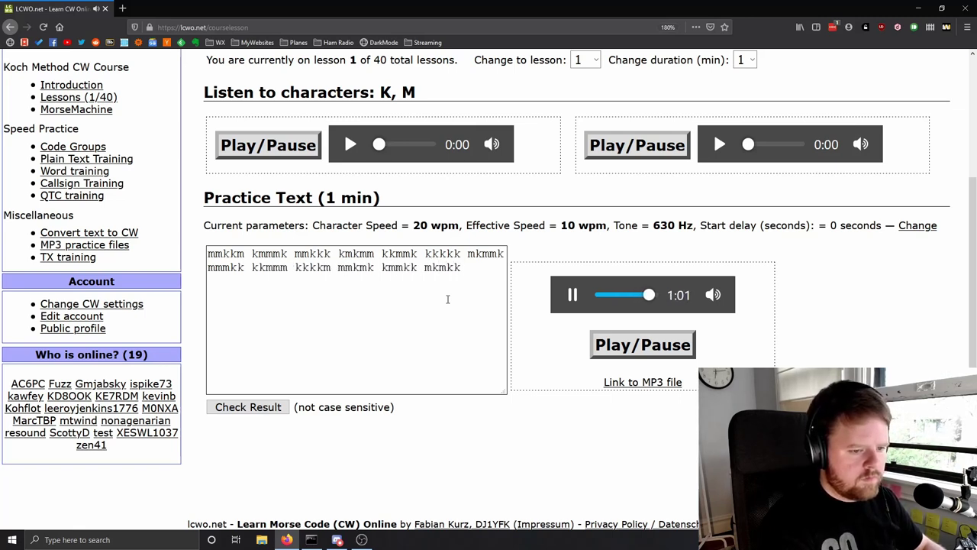
left_click(230, 407)
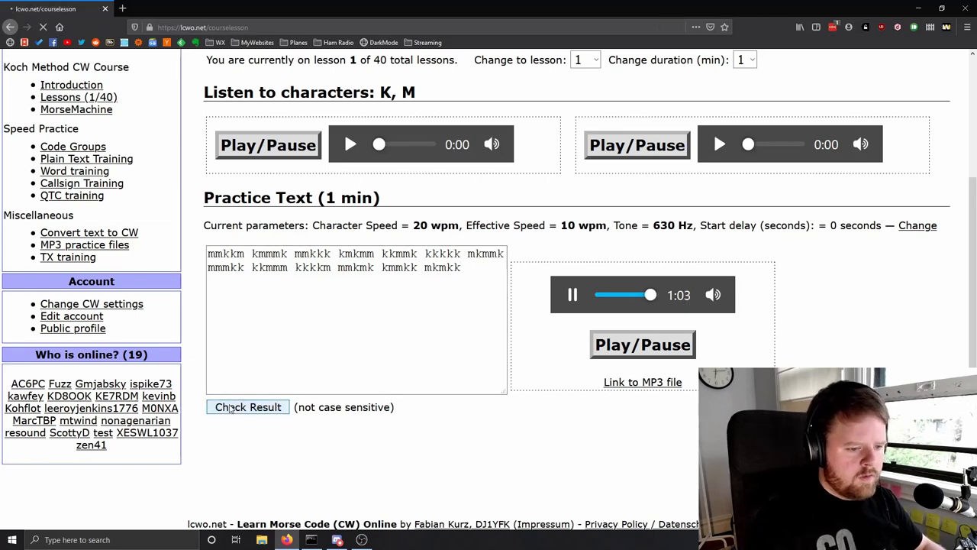
- Scroll the result page to review 13 groups with 1 error (1.5%) at 12.9 wpm
scroll(397, 320, "down", 3)
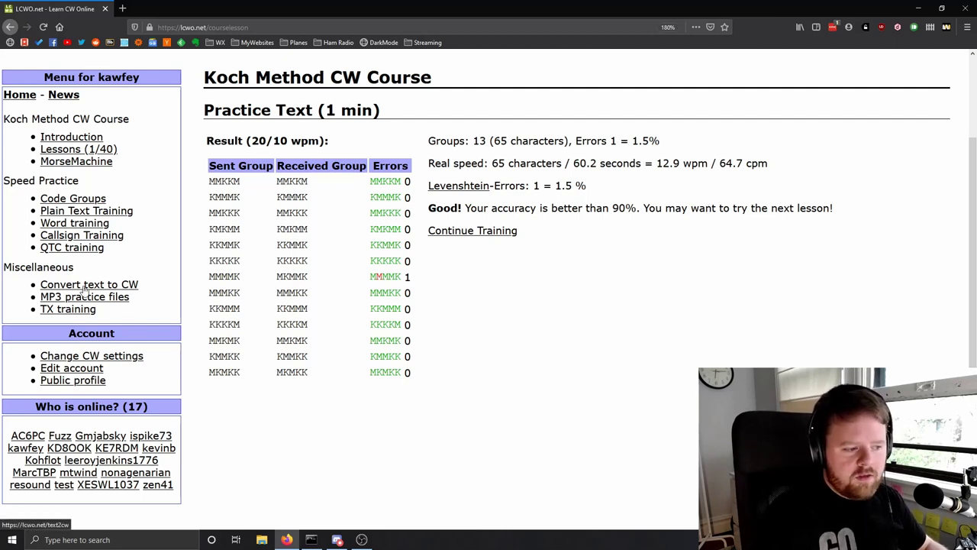
- Change the effective speed in the CW settings from 10 to 5 wpm and save
left_click(92, 357)
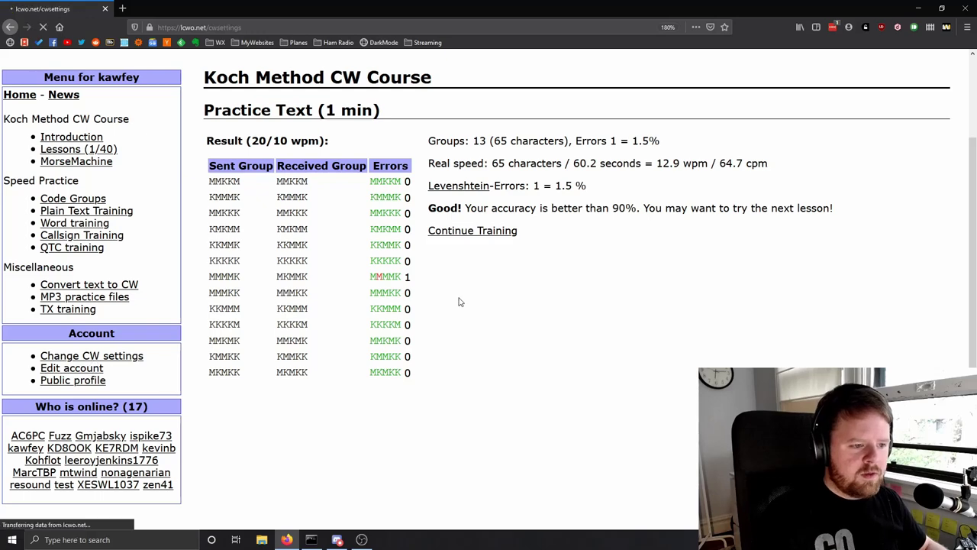
left_click_drag(374, 220, 347, 220)
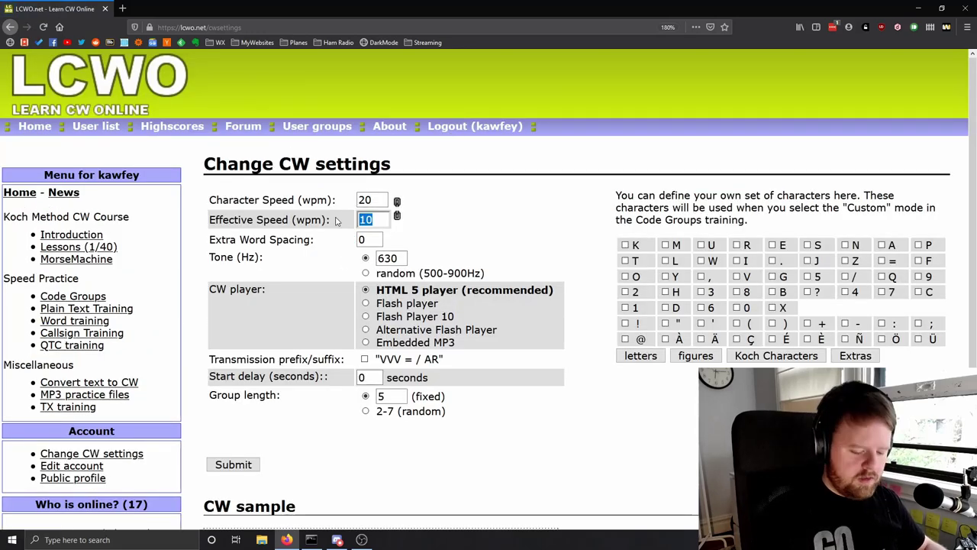
type("5")
scroll(323, 402, "down", 3)
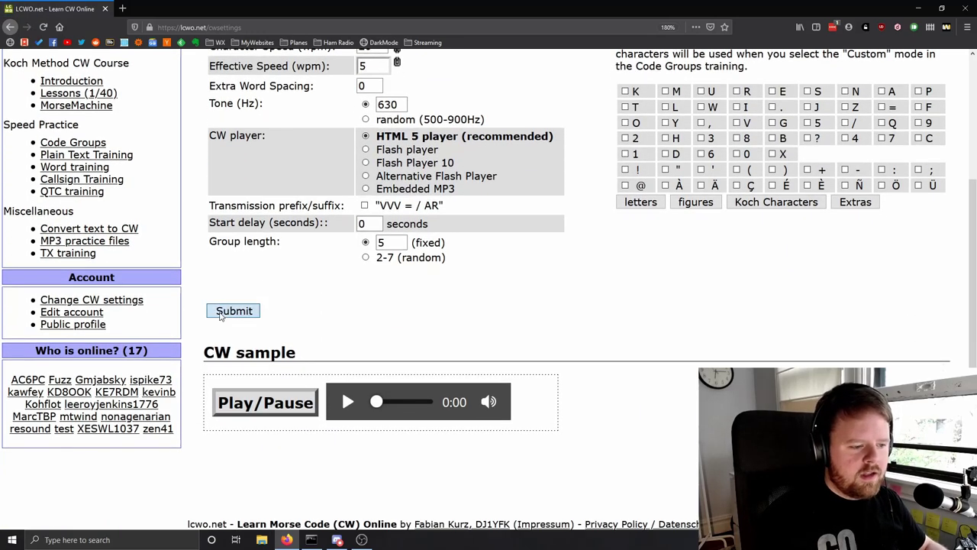
left_click(220, 313)
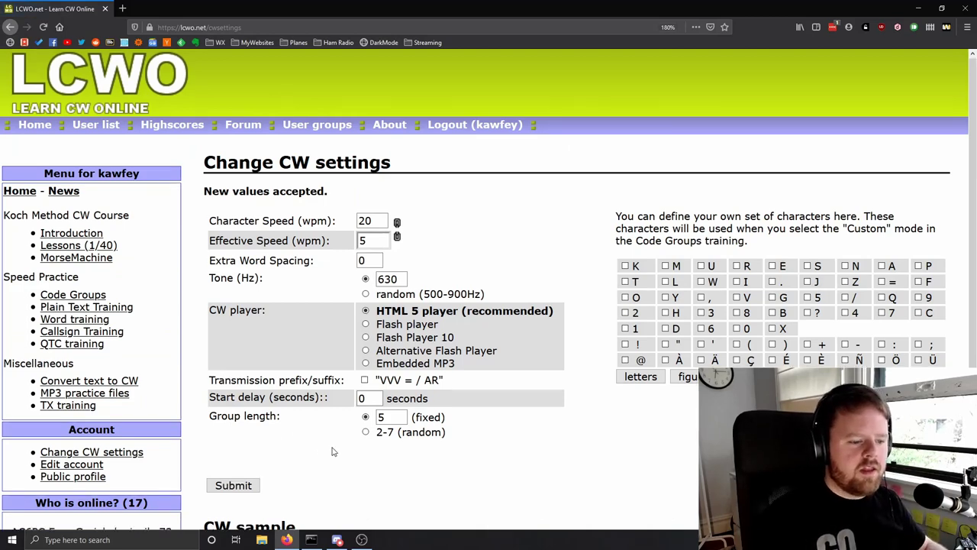
- Play the CW sample briefly at the new 20/5 wpm speed, then pause it
scroll(332, 451, "down", 3)
left_click(233, 403)
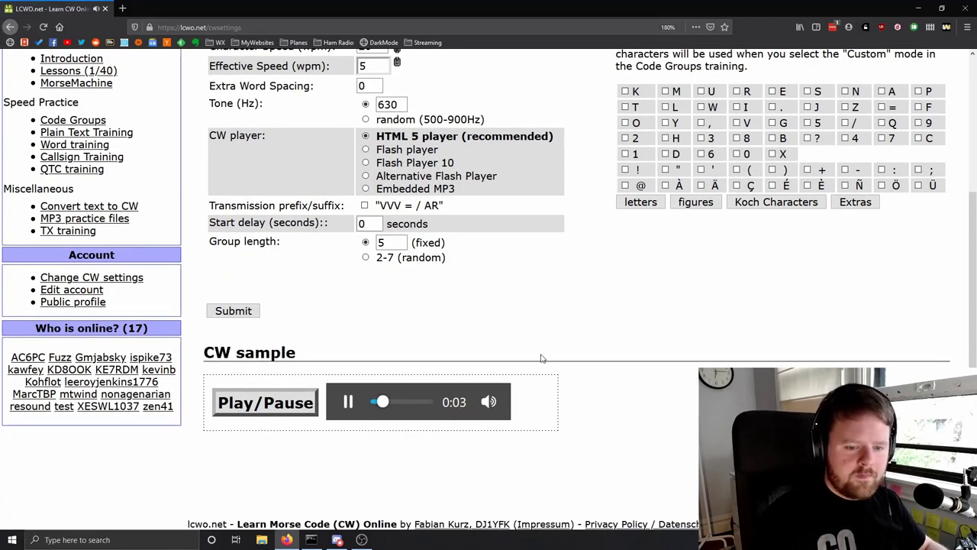
left_click(315, 402)
scroll(200, 266, "up", 3)
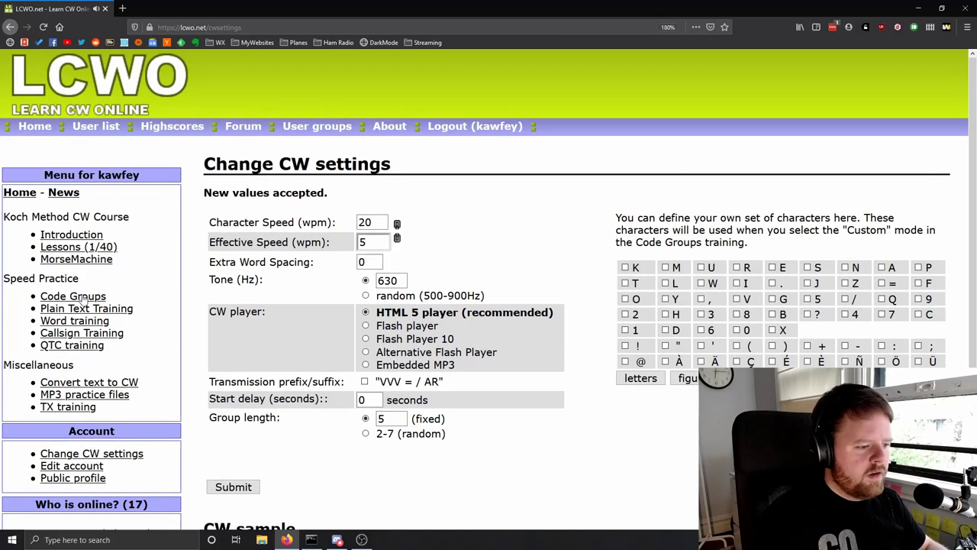
- Switch the Koch course to lesson 2 (K, M, U), keeping practice duration at 1 minute
left_click(69, 249)
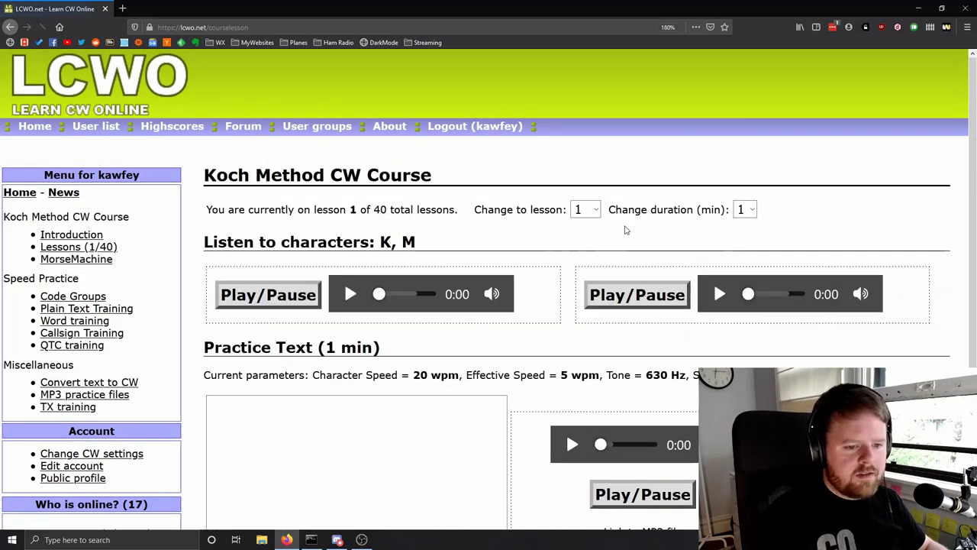
scroll(543, 336, "down", 3)
scroll(554, 323, "up", 3)
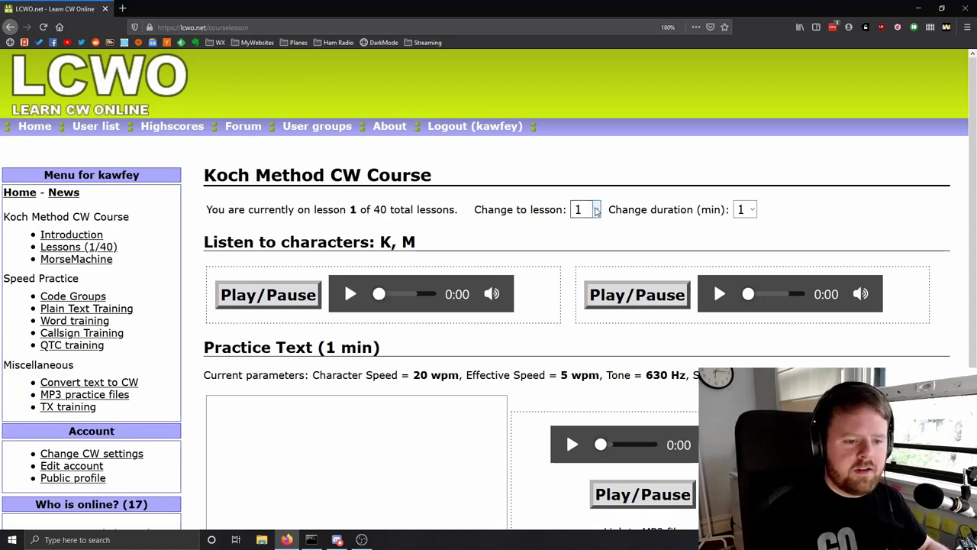
left_click(596, 211)
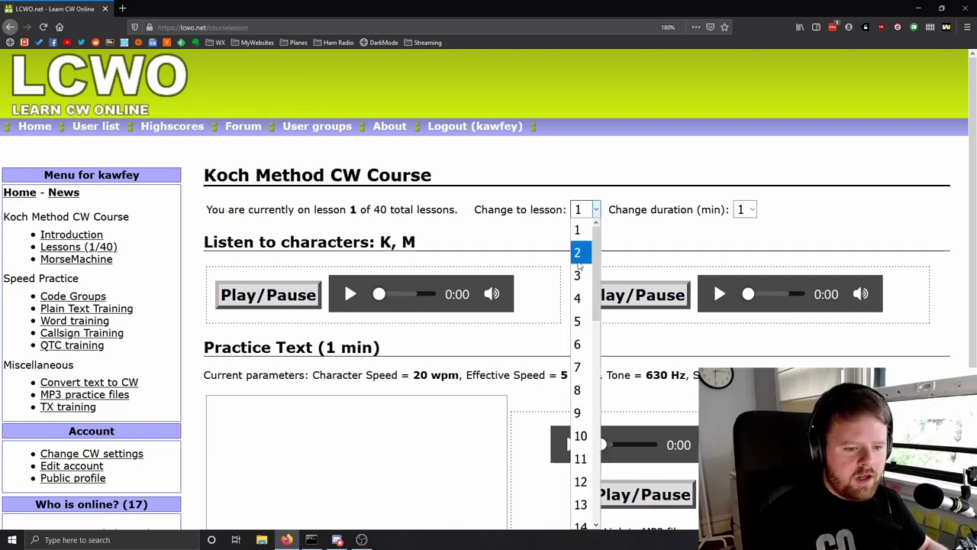
left_click(578, 254)
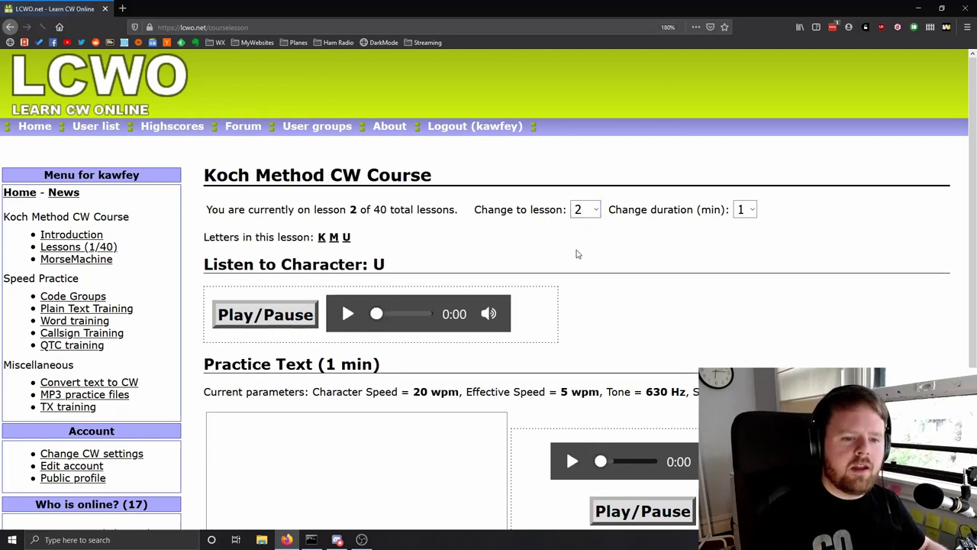
left_click(749, 210)
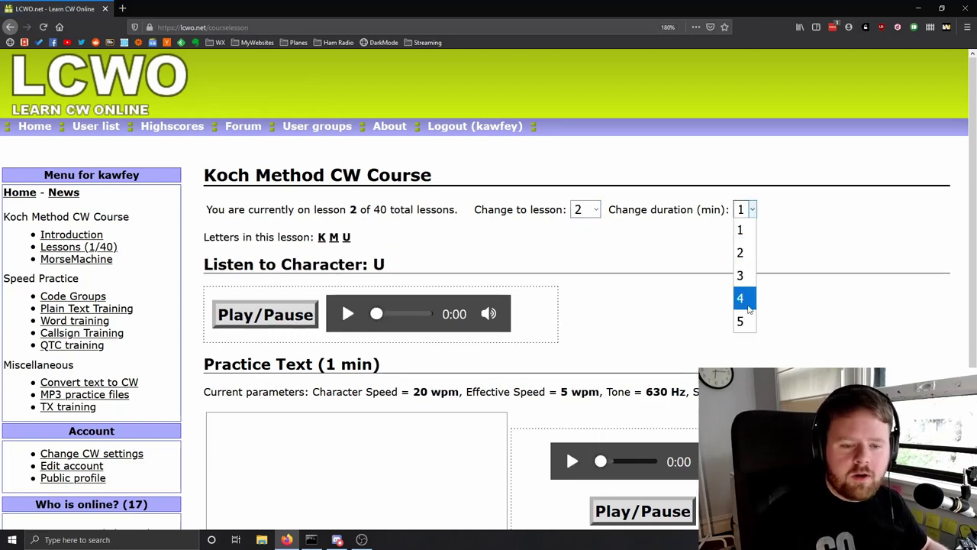
left_click(747, 241)
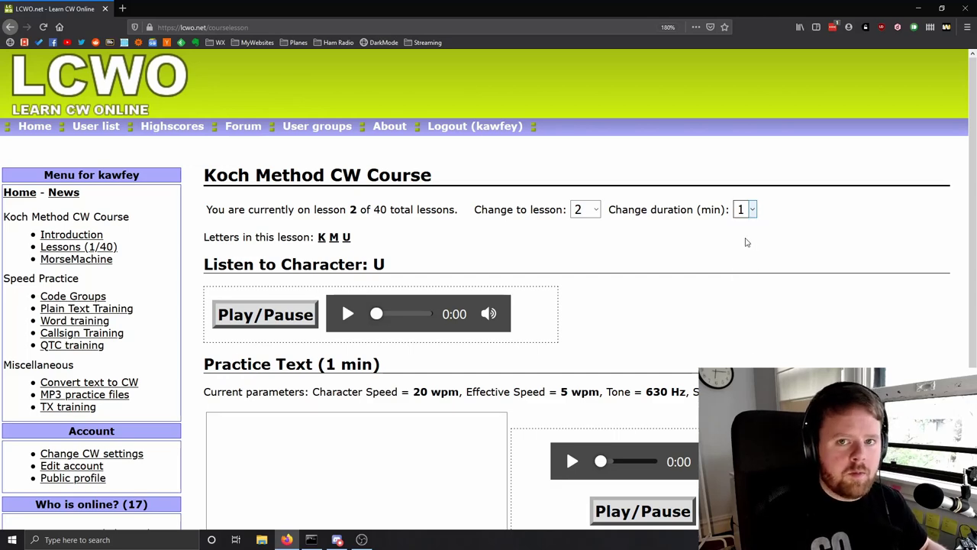
scroll(724, 242, "down", 2)
scroll(634, 125, "up", 2)
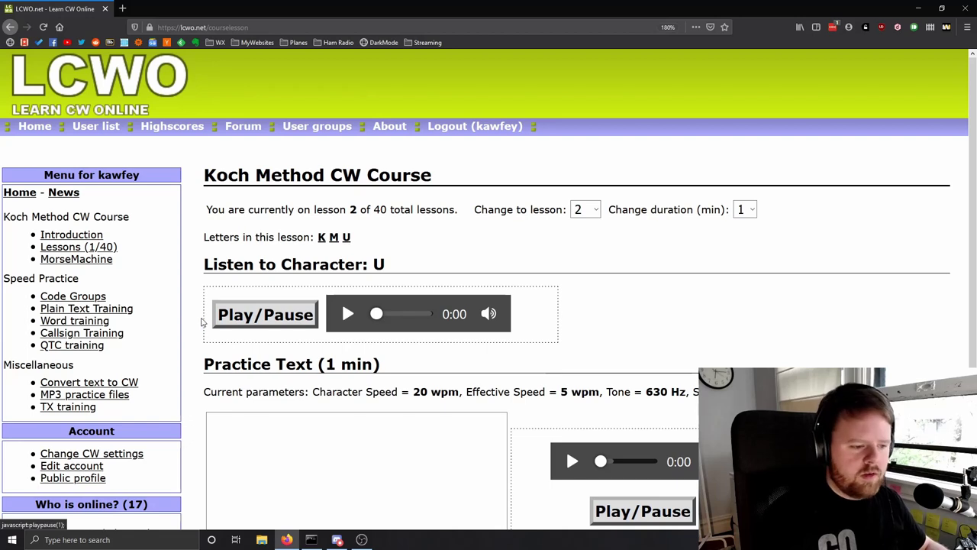
- Listen to the new character U, then play the practice text and transcribe it, starting with 'mum'
left_click(262, 315)
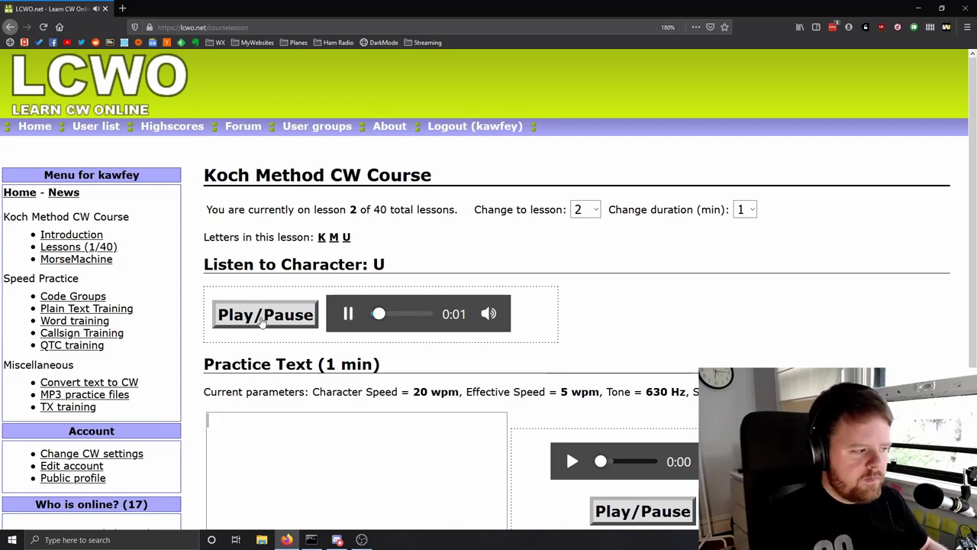
scroll(587, 377, "down", 3)
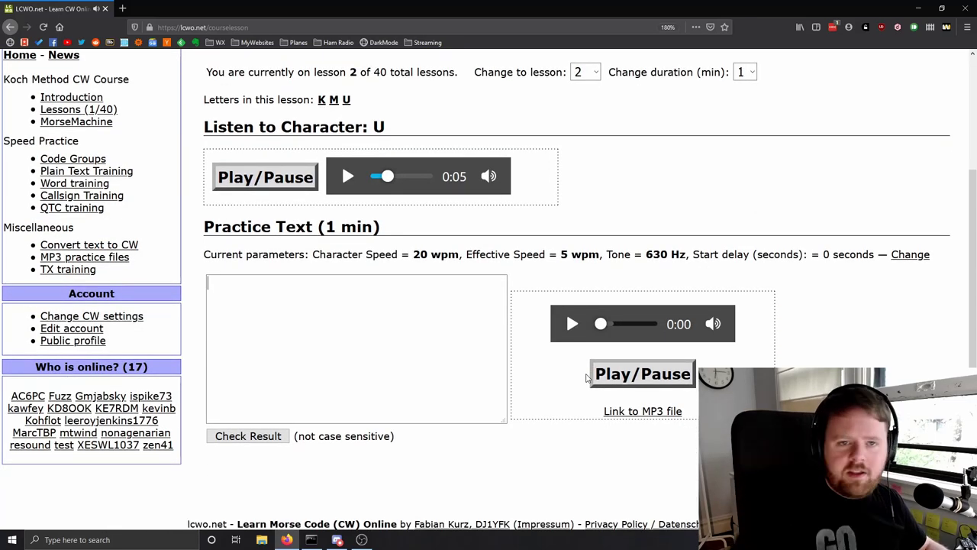
left_click(643, 373)
left_click(427, 373)
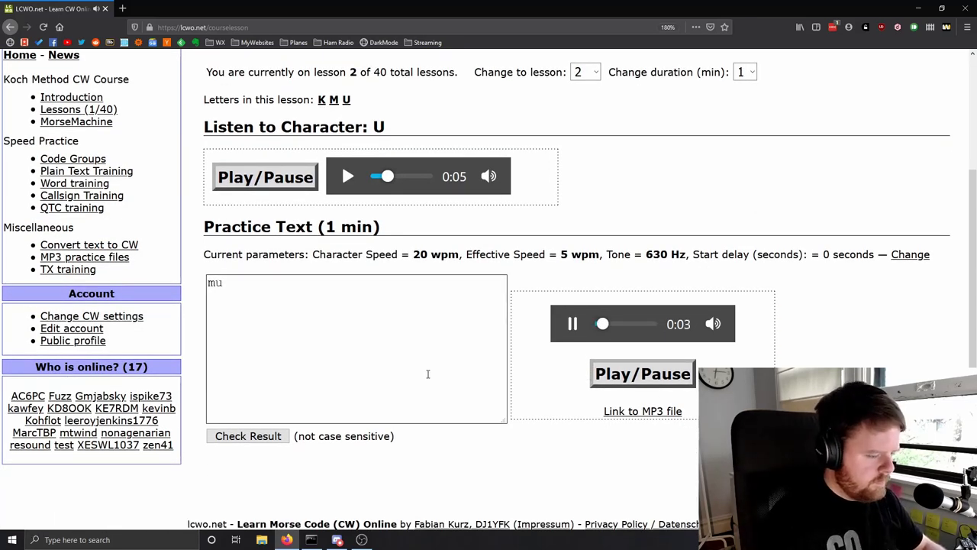
type("mum")
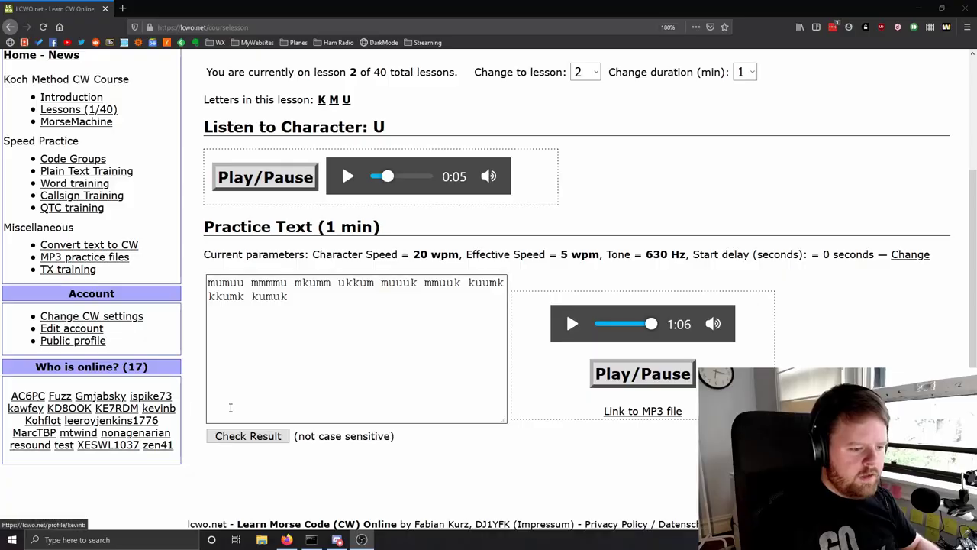
- Check the transcription (6 errors, 13.3%) and begin a new lesson 2 practice
left_click(233, 438)
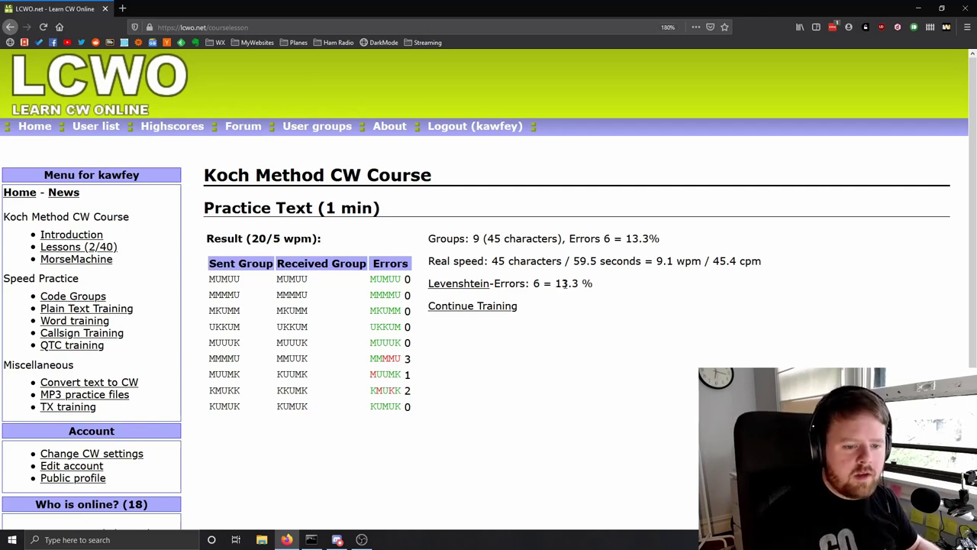
left_click(488, 305)
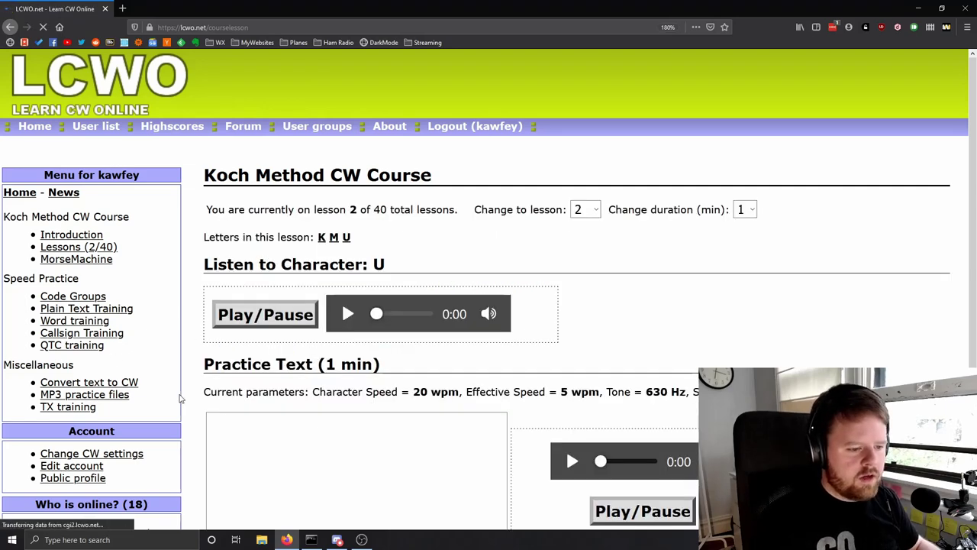
scroll(427, 358, "down", 2)
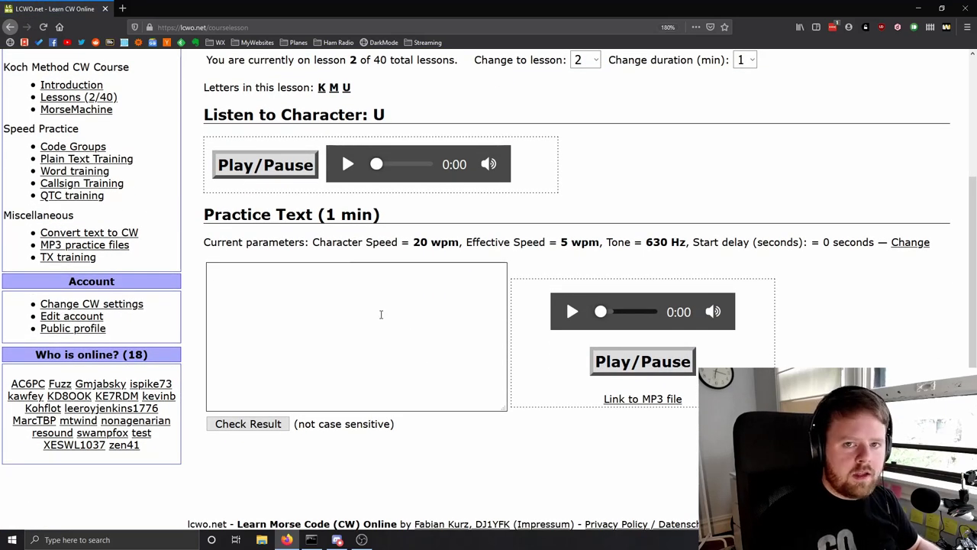
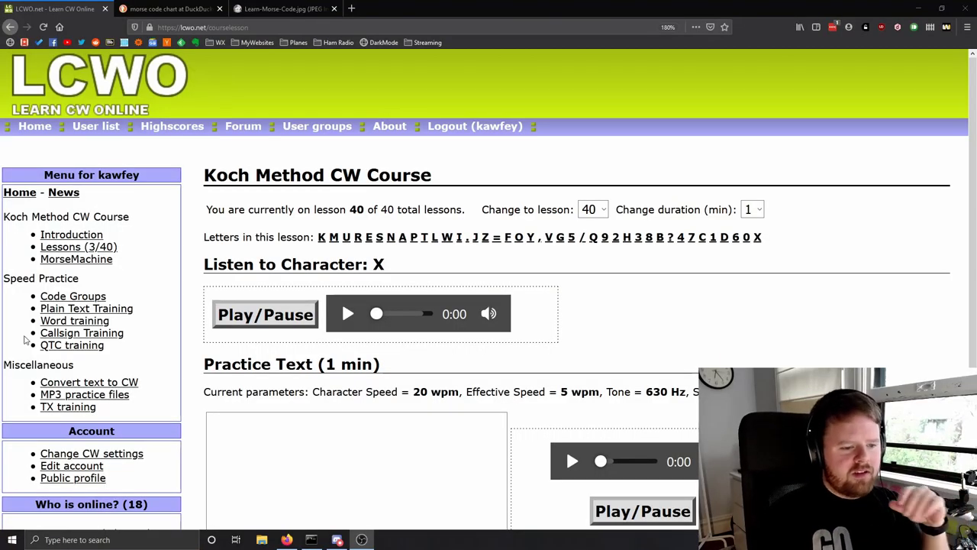
- Switch the Koch course to lesson 26 from the lesson dropdown, making 9 the newest character
left_click(603, 212)
left_click(603, 211)
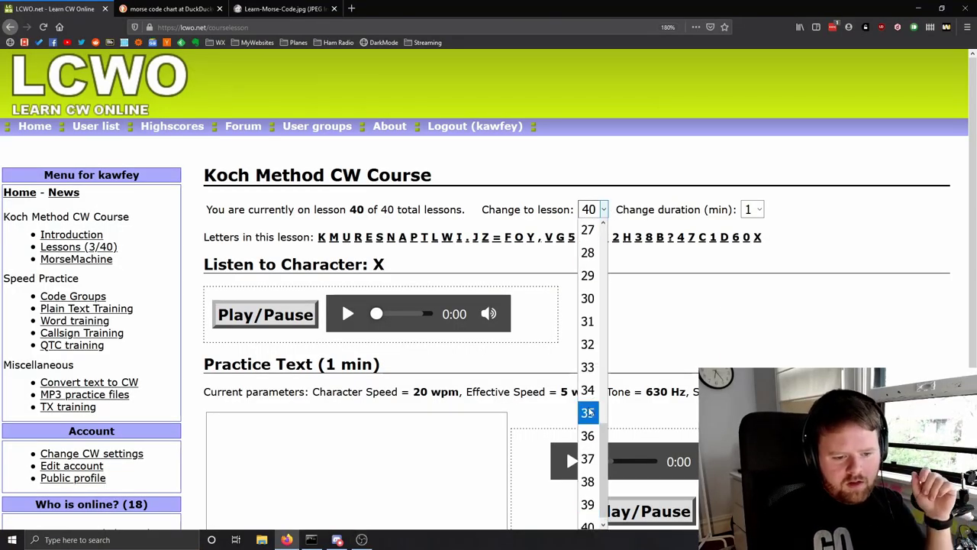
scroll(589, 458, "up", 2)
left_click(588, 343)
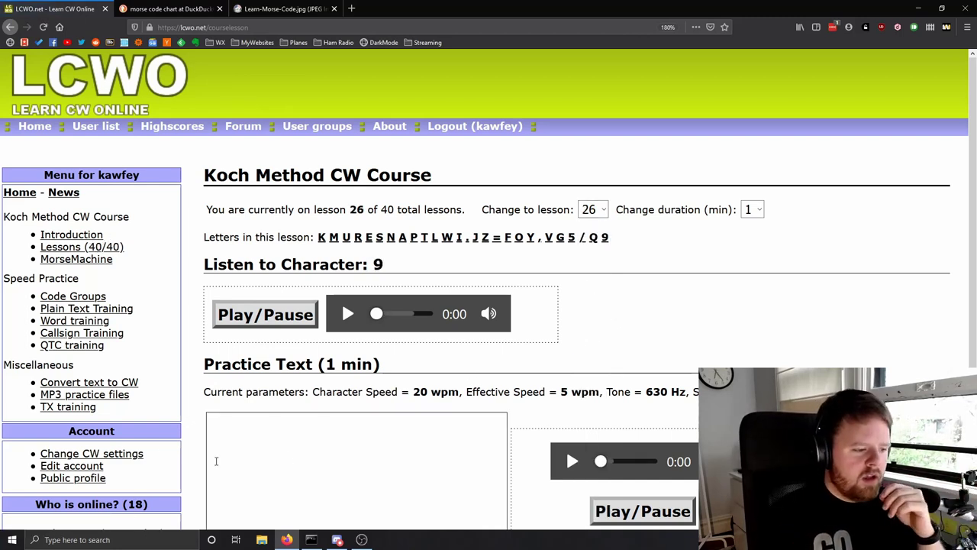
- On the Word training page, limit word characters to lesson 26
left_click(55, 322)
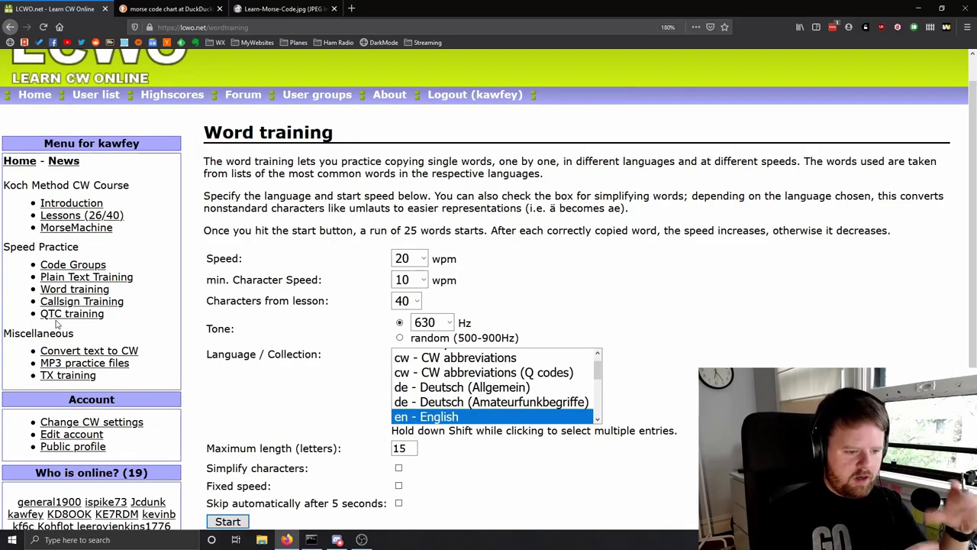
left_click(414, 301)
scroll(405, 267, "up", 4)
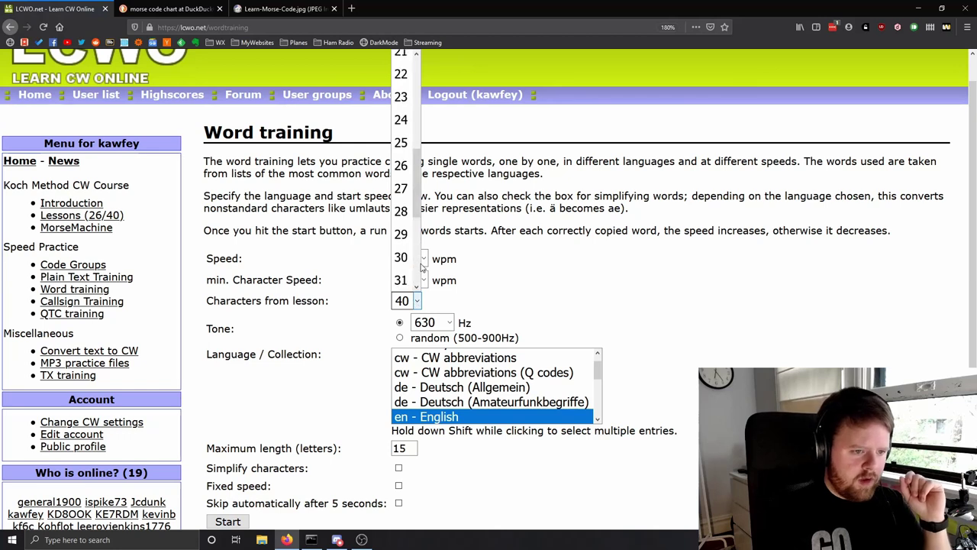
left_click(404, 237)
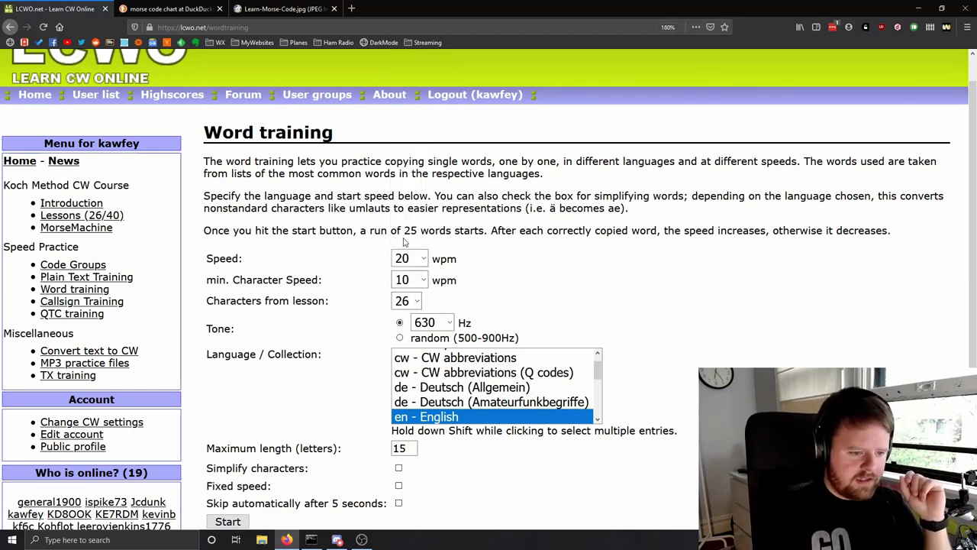
left_click(411, 280)
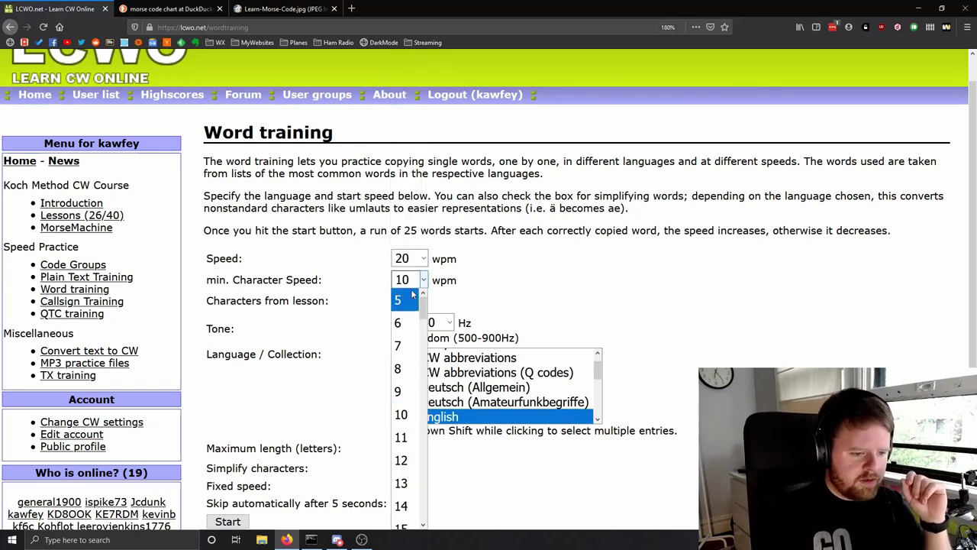
left_click(510, 294)
scroll(471, 301, "down", 2)
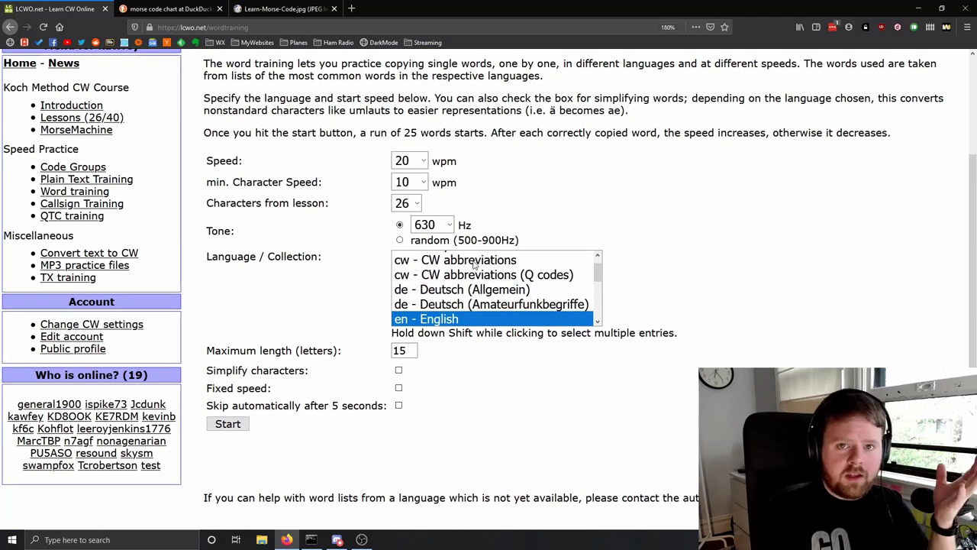
- Set maximum word length to 3 and choose the English word collection
left_click(475, 264)
left_click(467, 276)
scroll(464, 293, "up", 1)
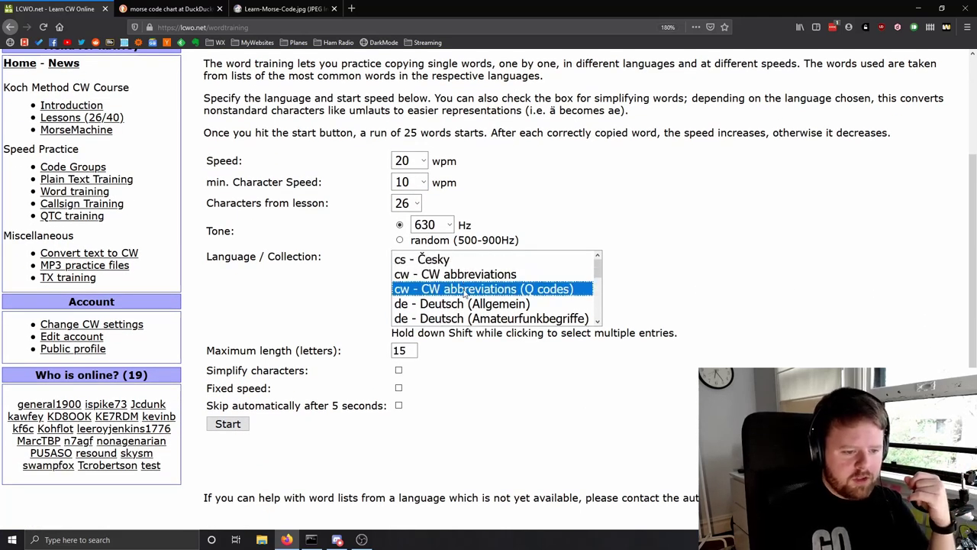
scroll(464, 294, "down", 3)
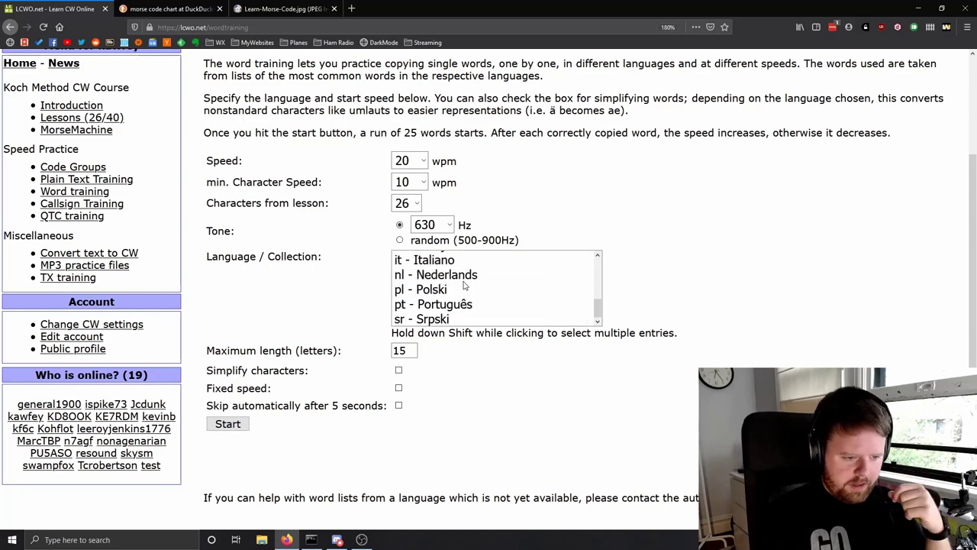
scroll(464, 285, "up", 3)
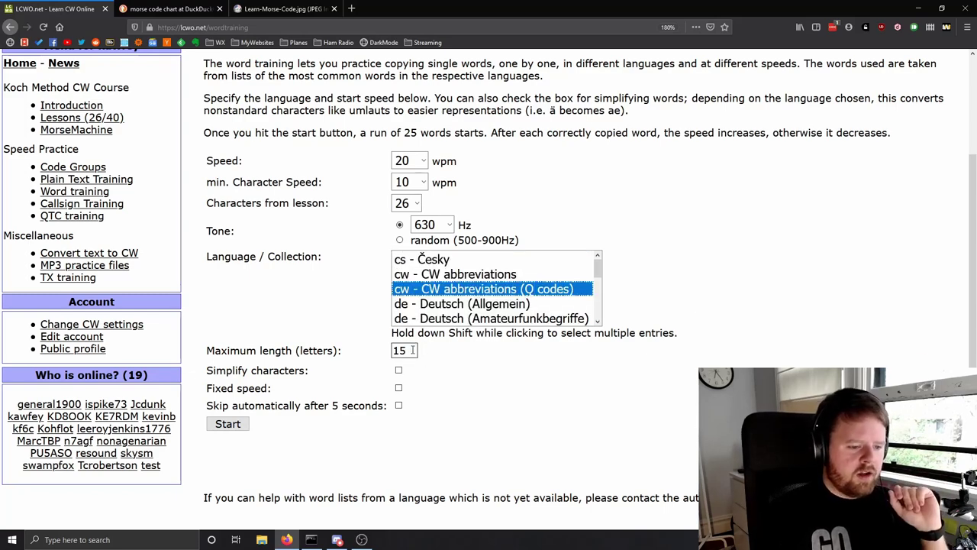
left_click_drag(412, 350, 380, 342)
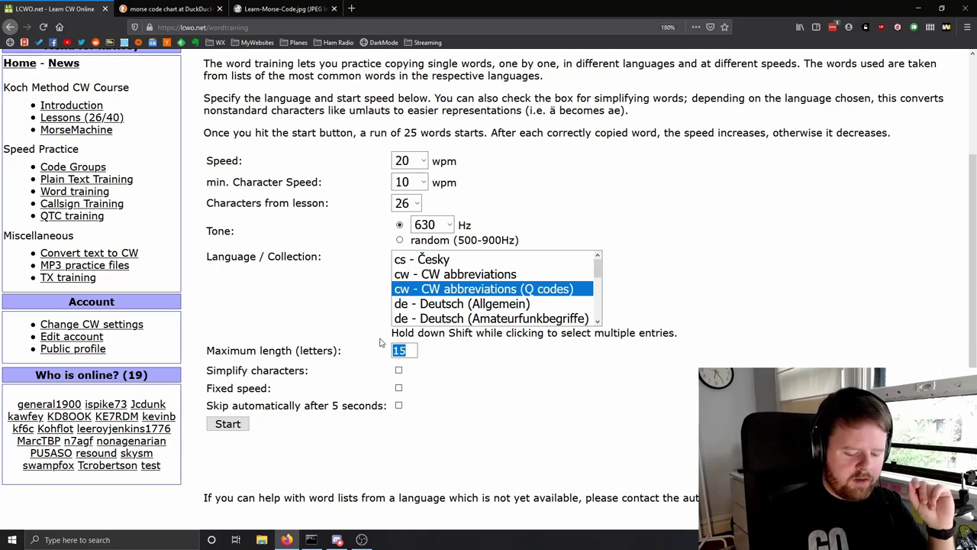
type("3")
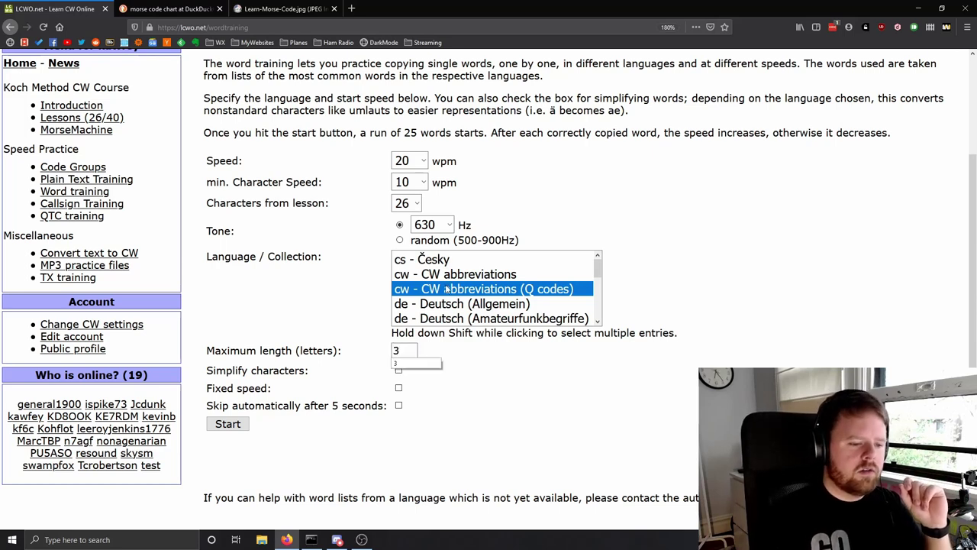
scroll(451, 292, "down", 2)
left_click(434, 267)
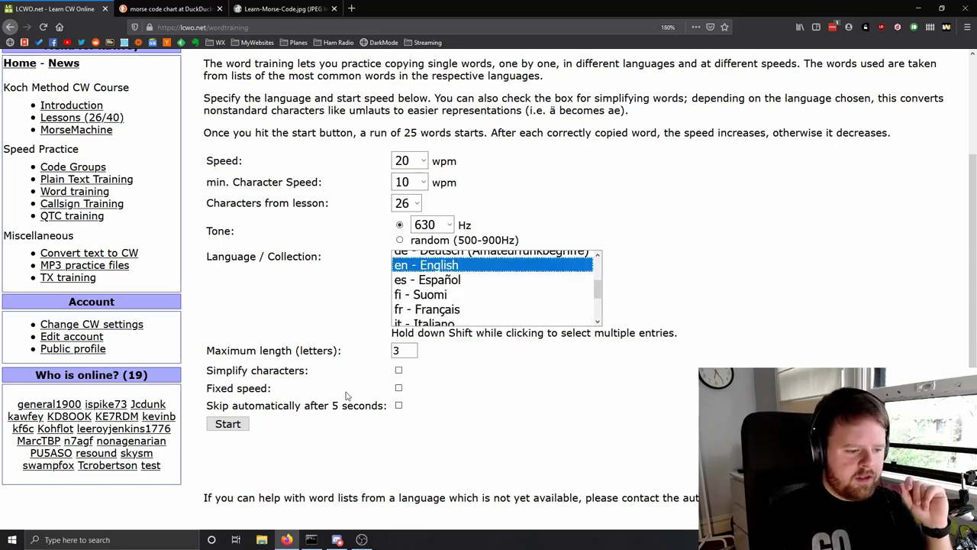
- Enable fixed speed with 20 wpm minimum character speed and 10 wpm training speed
left_click(399, 389)
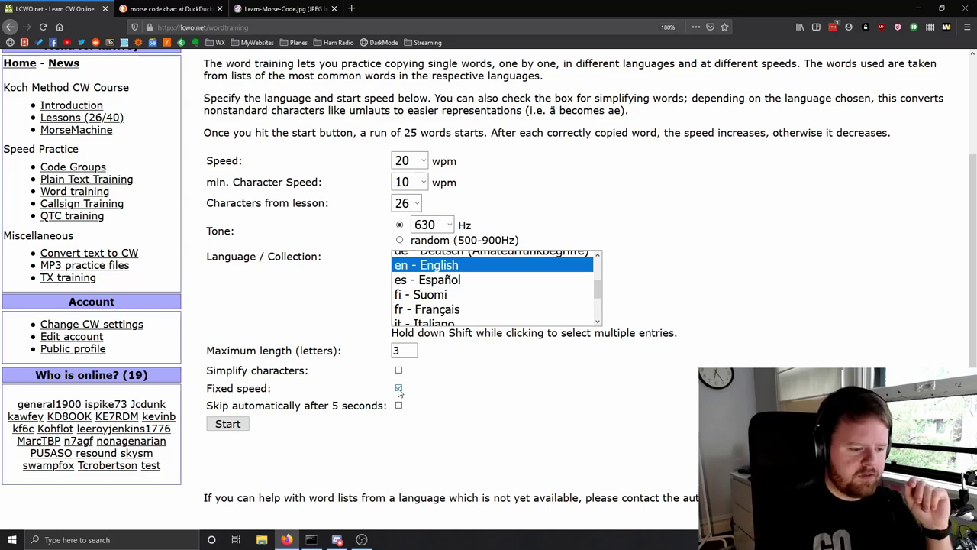
scroll(399, 402, "up", 2)
left_click(408, 279)
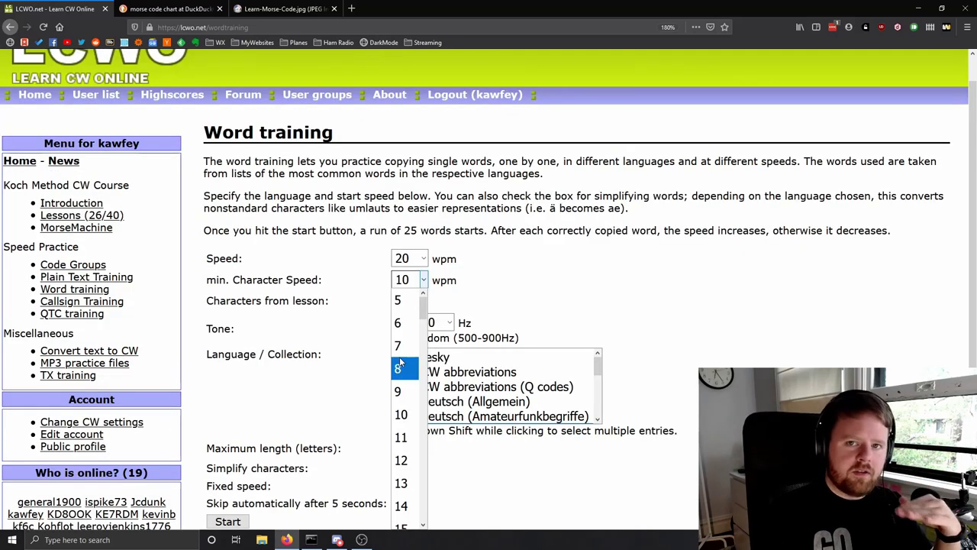
scroll(400, 367, "down", 4)
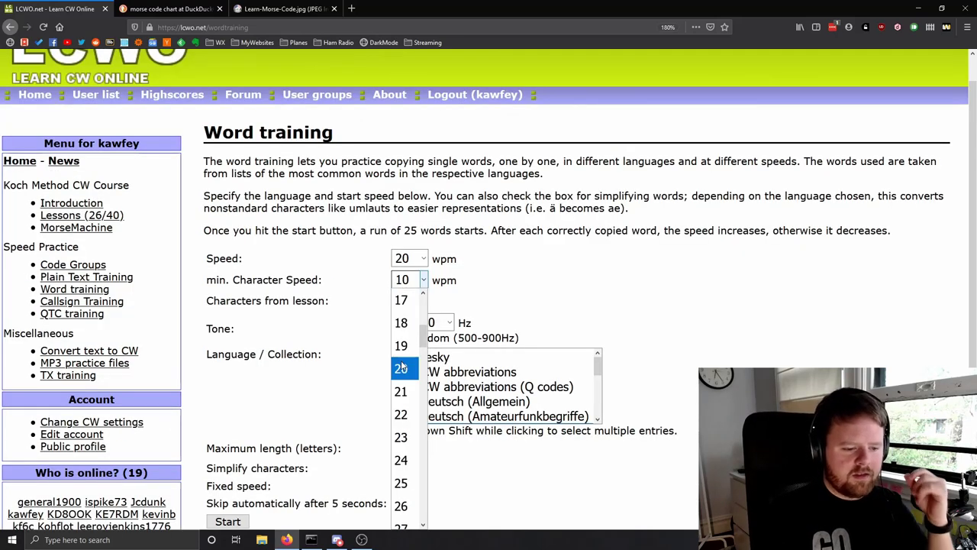
left_click(400, 368)
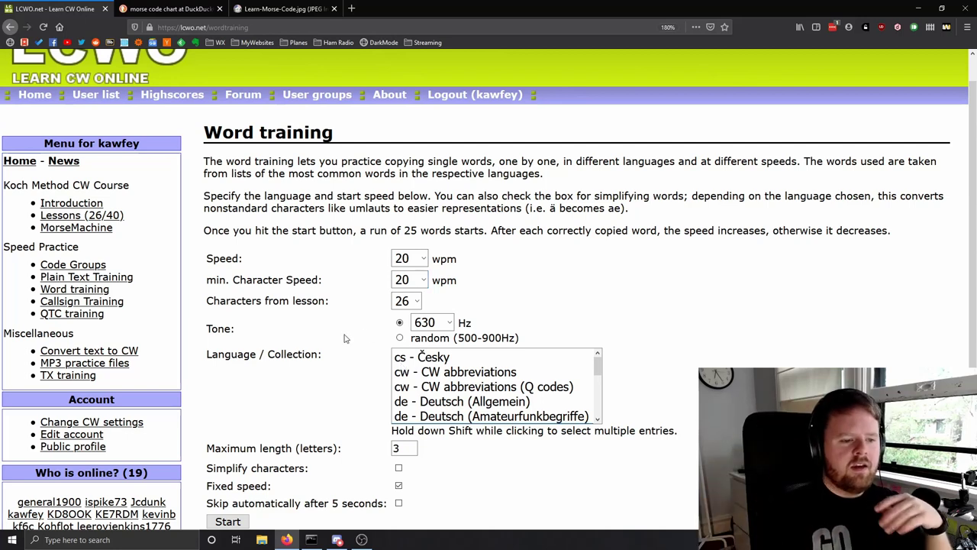
left_click(404, 259)
left_click(399, 287)
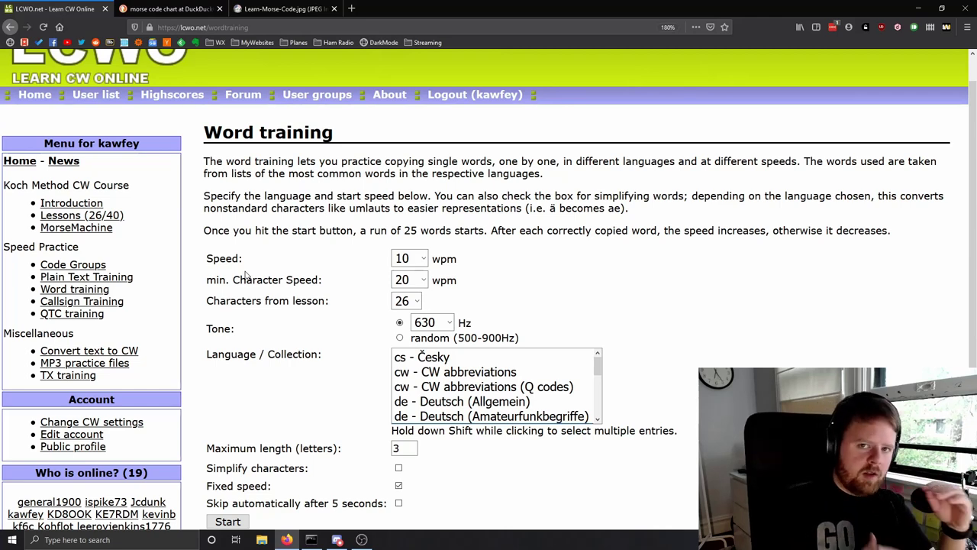
- Start the word training run and copy the first word as 'ear'
left_click(227, 522)
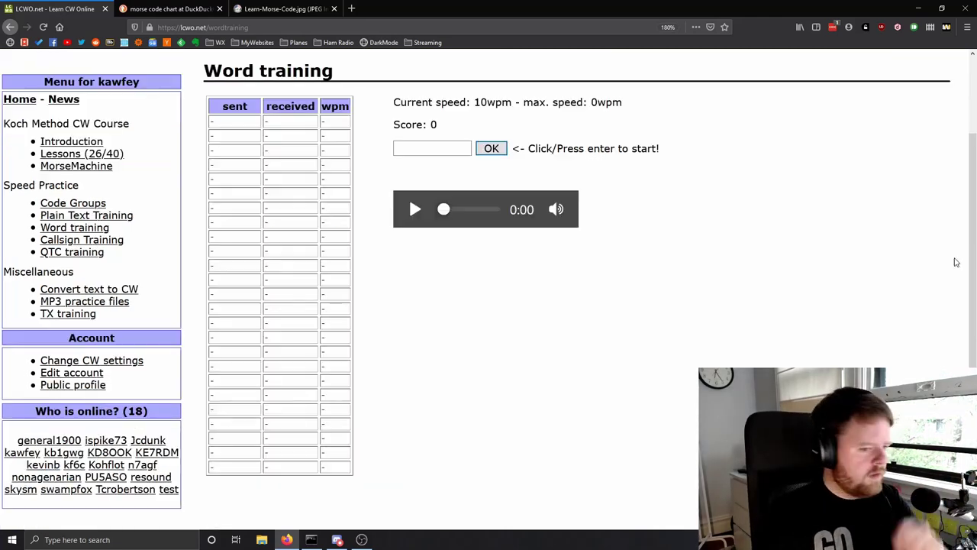
left_click(430, 149)
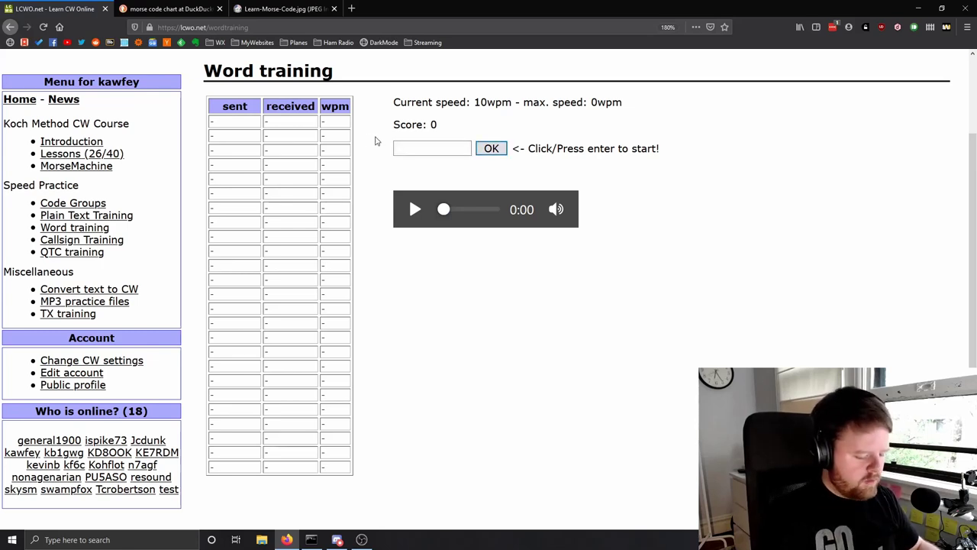
key("Return")
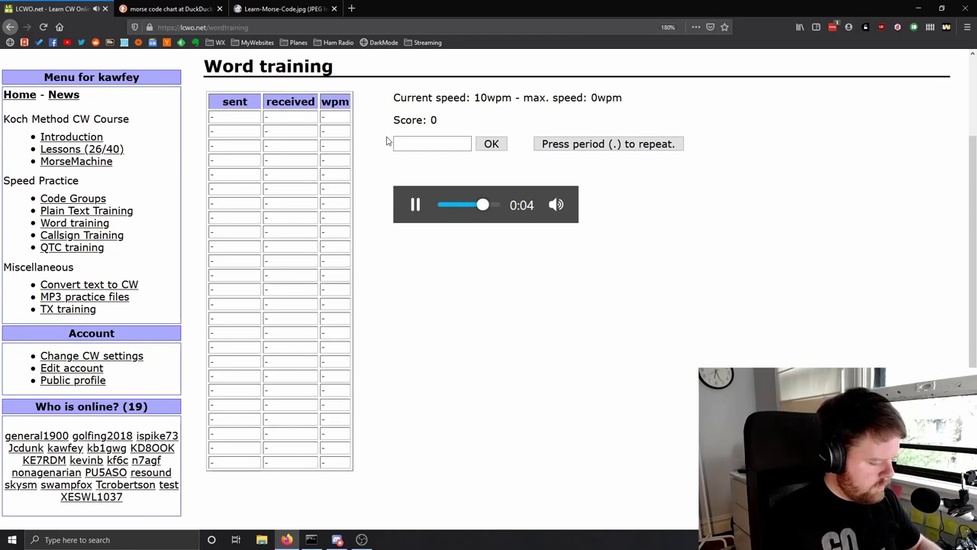
type("ea")
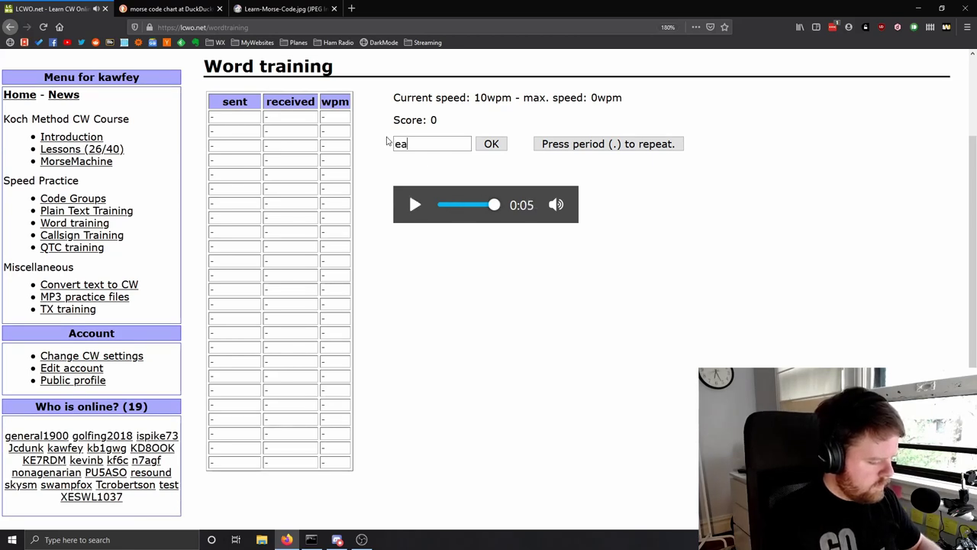
type("r")
key("Return")
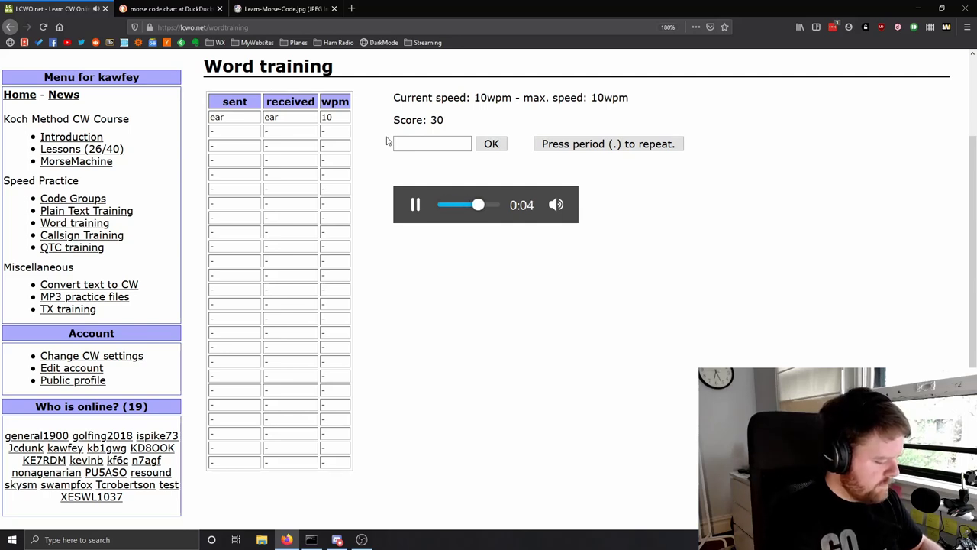
- Replay the current word and submit 'an' as the copied answer
type("ja")
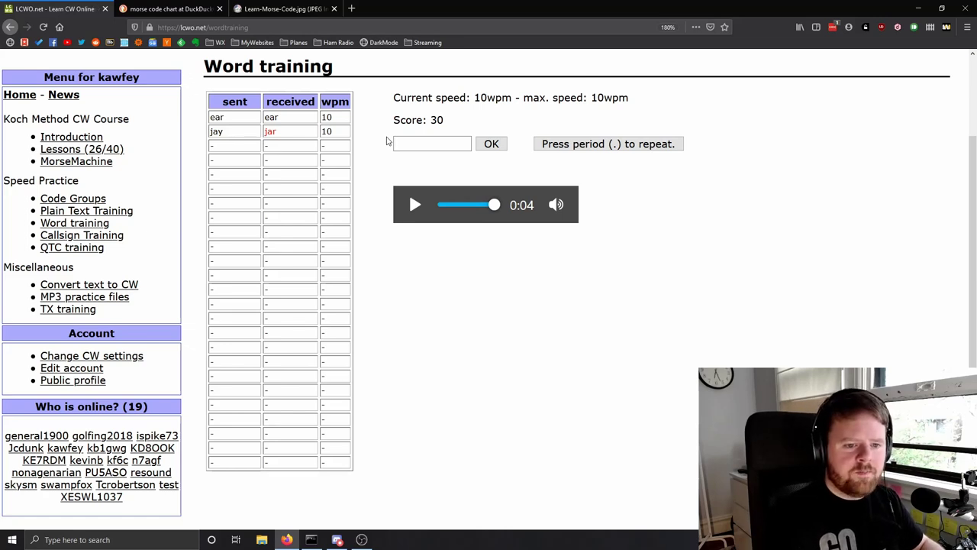
key("period")
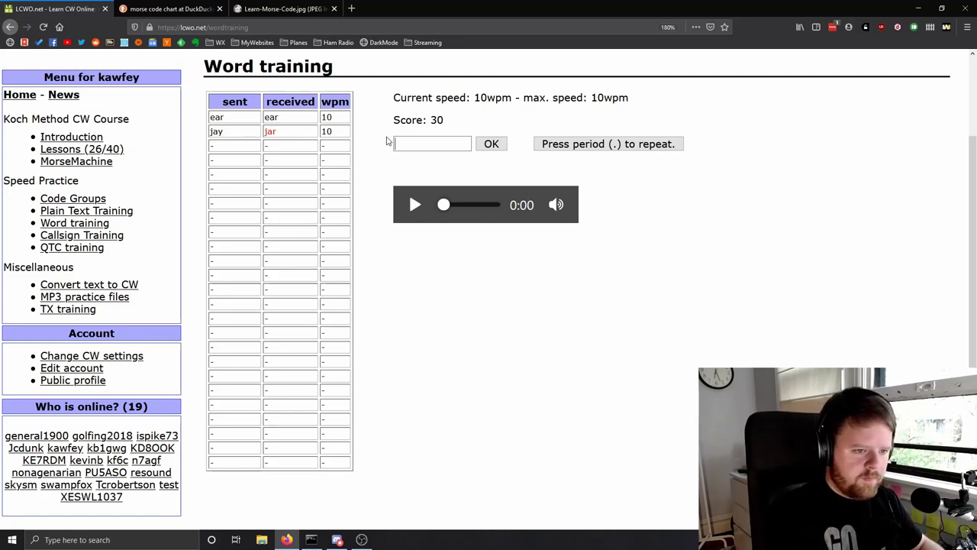
type("an")
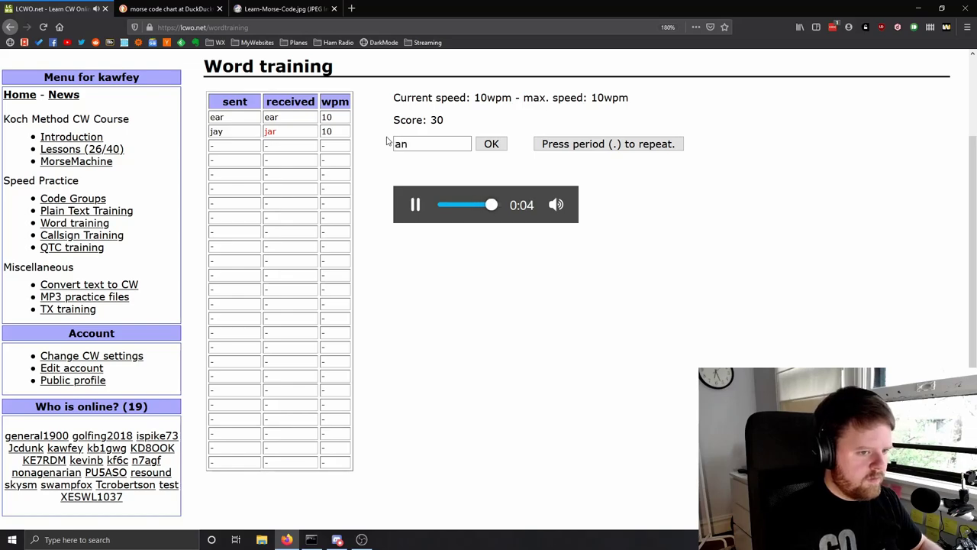
key("Return")
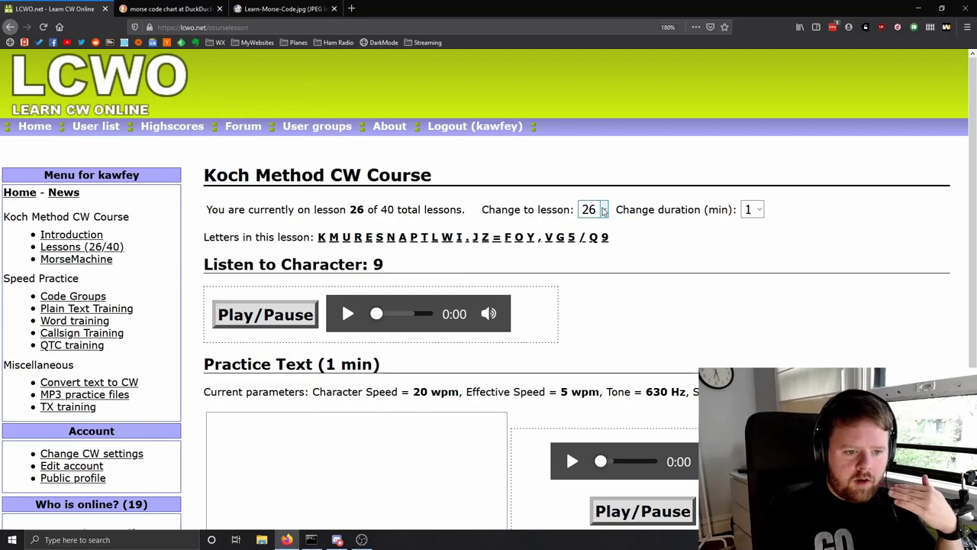
left_click(592, 209)
scroll(587, 362, "down", 5)
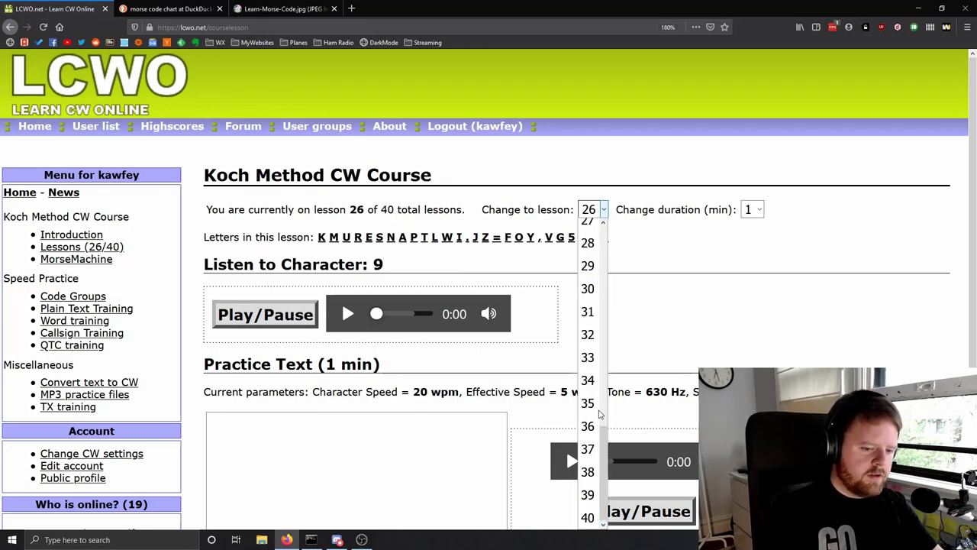
left_click(587, 519)
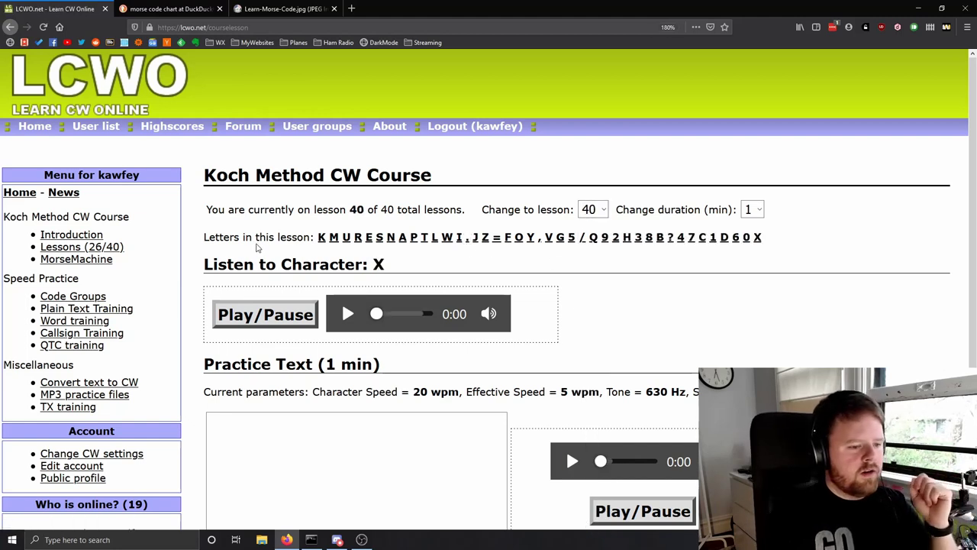
scroll(321, 258, "down", 3)
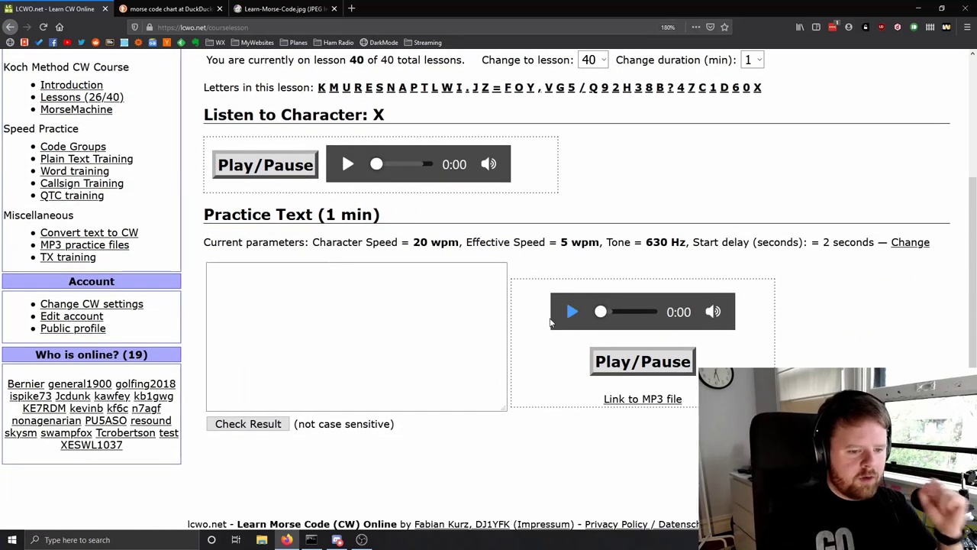
left_click_drag(558, 242, 597, 240)
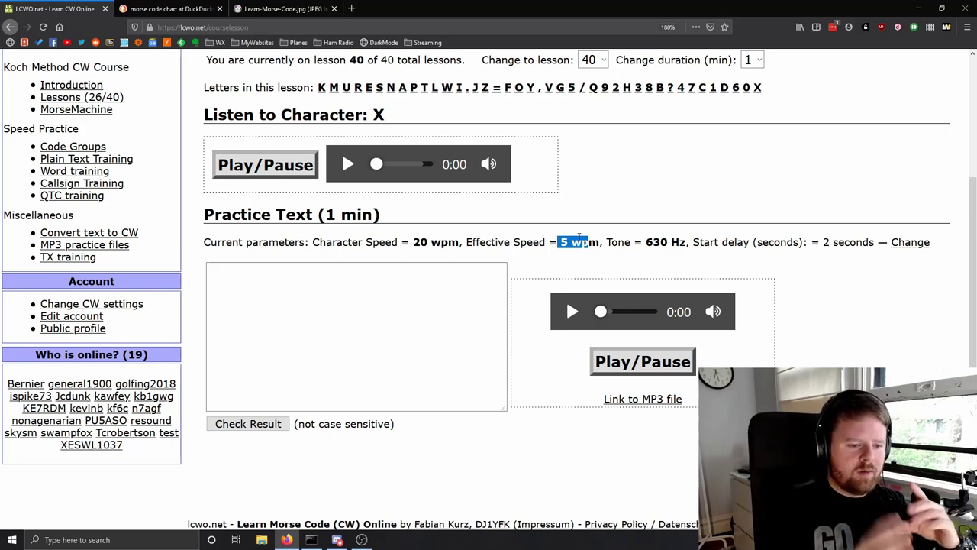
- Set word training speed to 14 wpm, then go to the Code Groups page
left_click(80, 172)
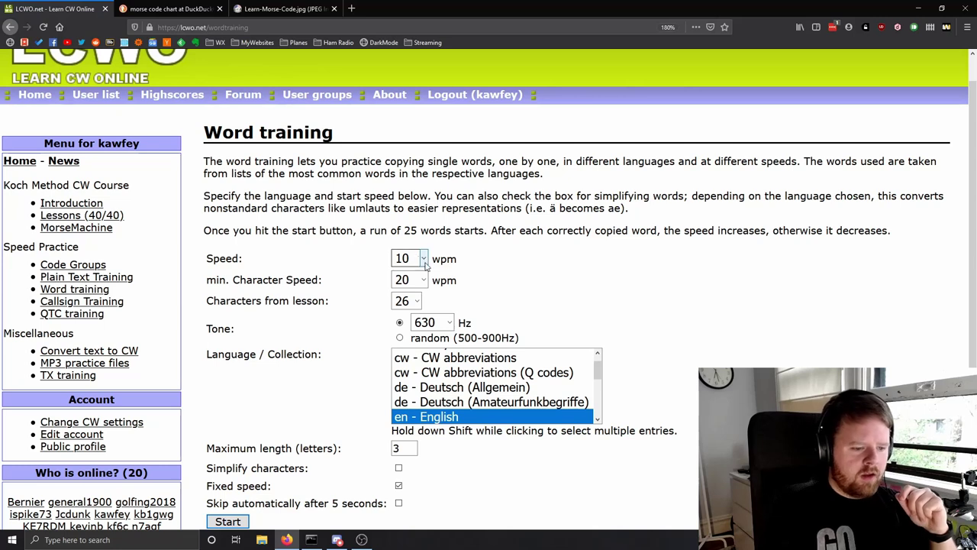
left_click(418, 263)
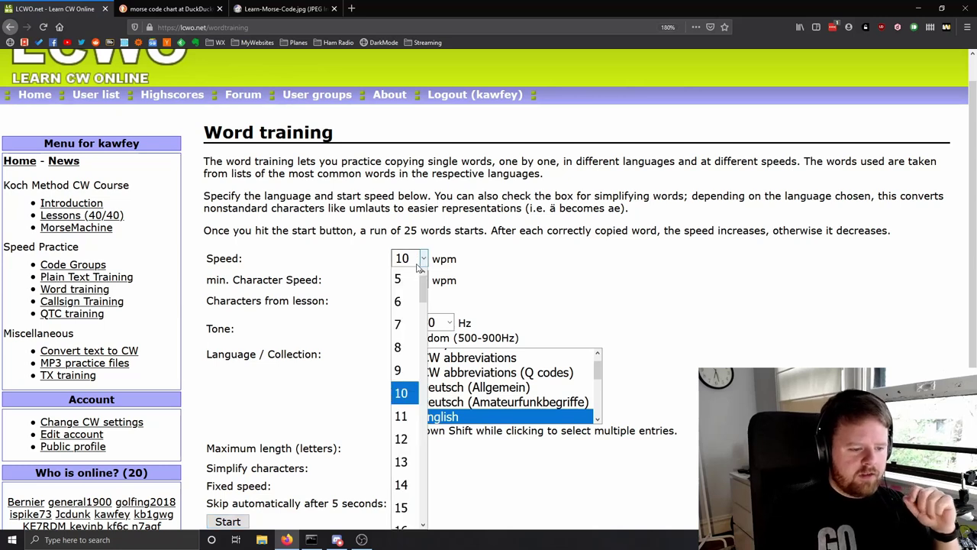
left_click(399, 486)
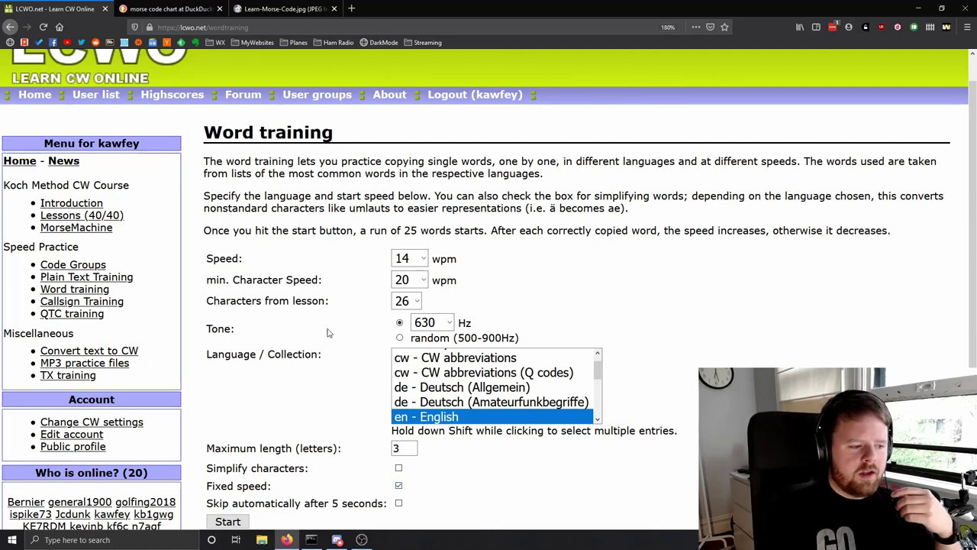
left_click(77, 264)
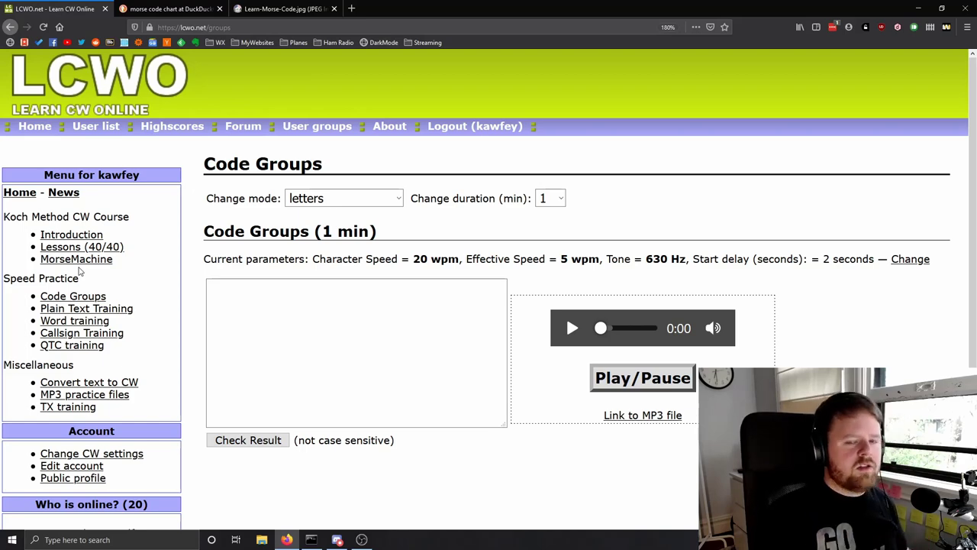
- Return to the Word training page, then head for the NAQCC cw_qsos.html guide
left_click(74, 320)
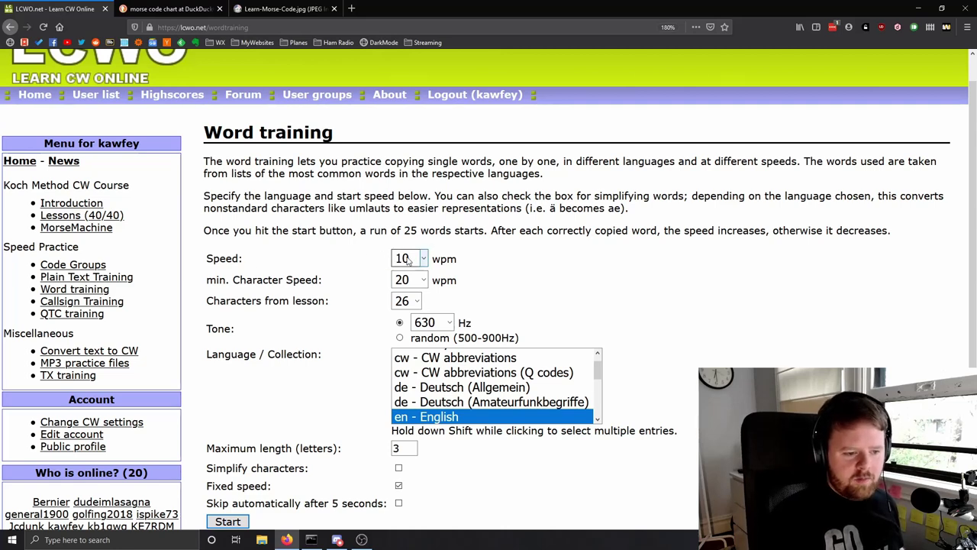
scroll(408, 261, "down", 2)
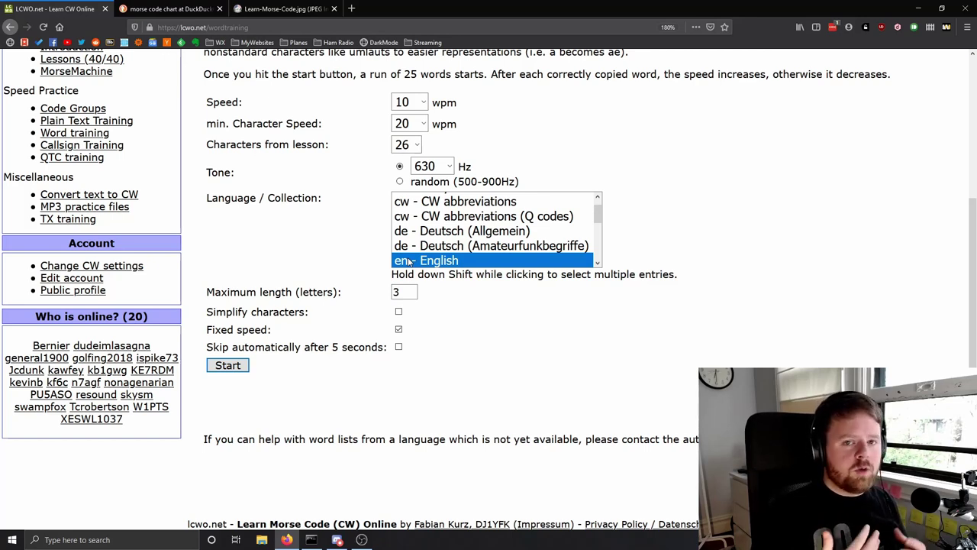
key("ctrl+l")
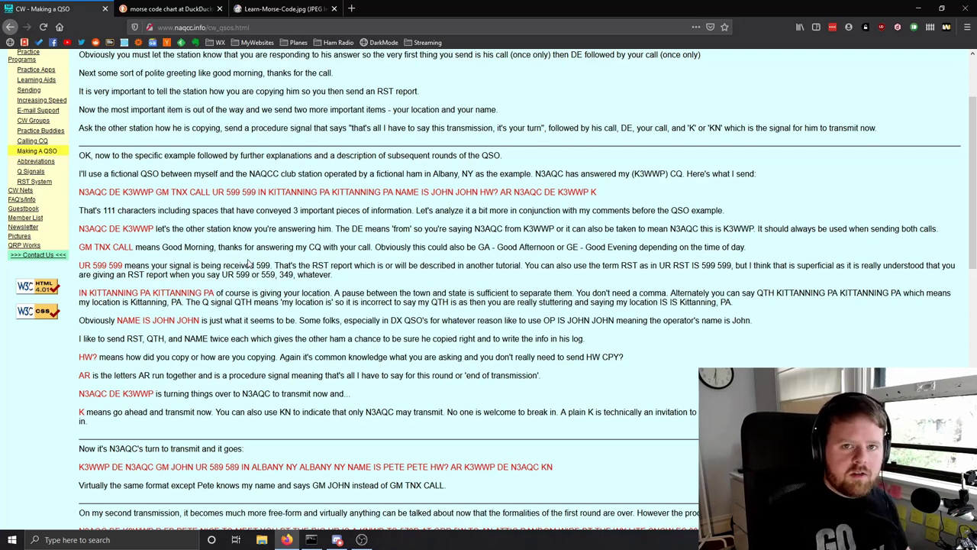
double_click(88, 191)
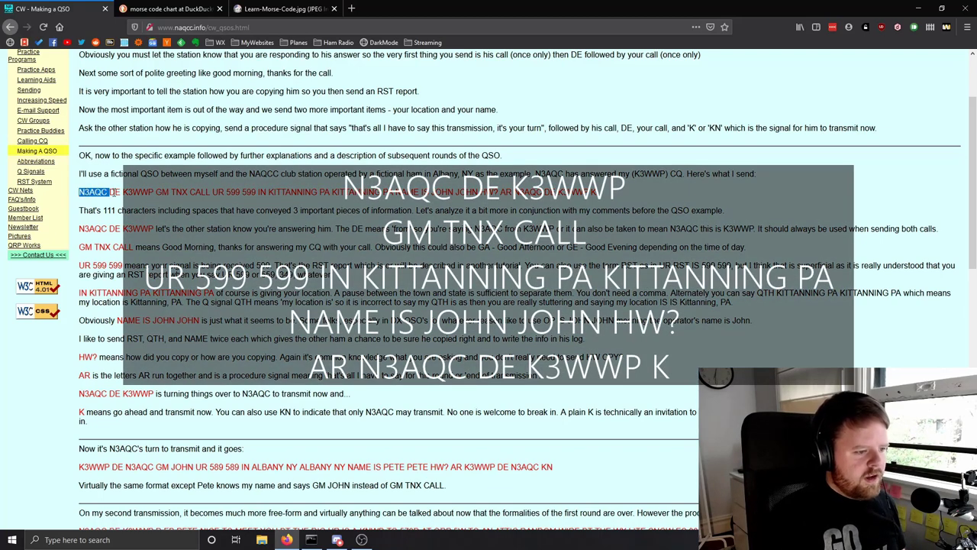
double_click(141, 193)
double_click(163, 193)
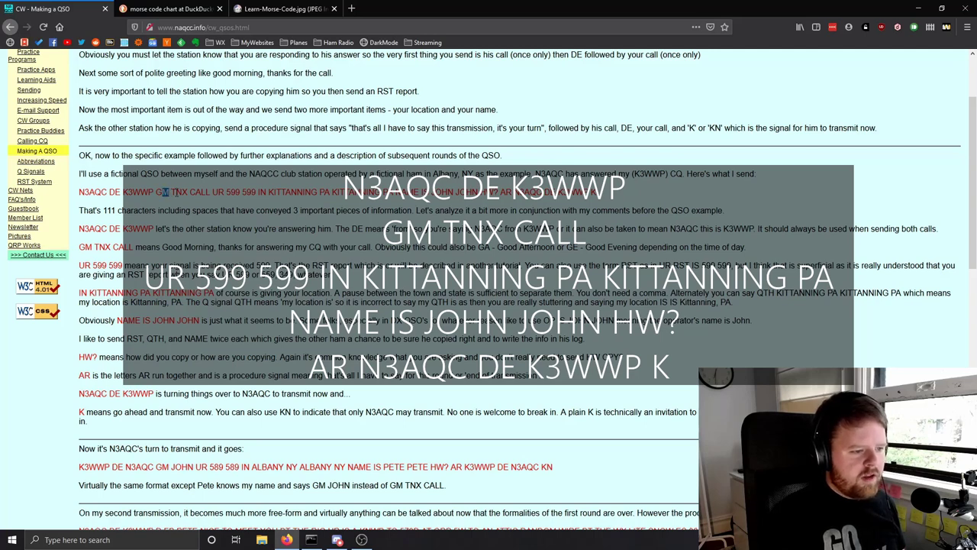
double_click(179, 192)
double_click(200, 192)
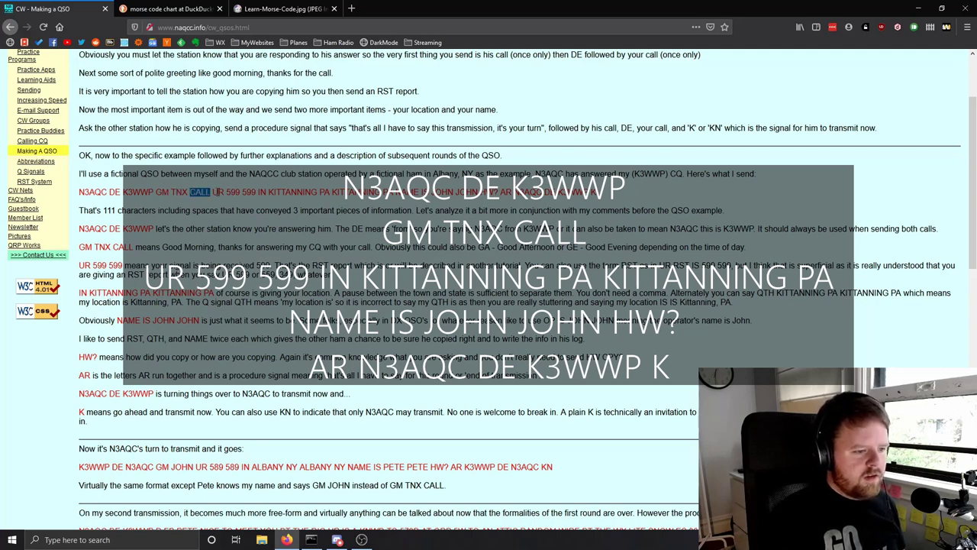
double_click(219, 192)
double_click(233, 193)
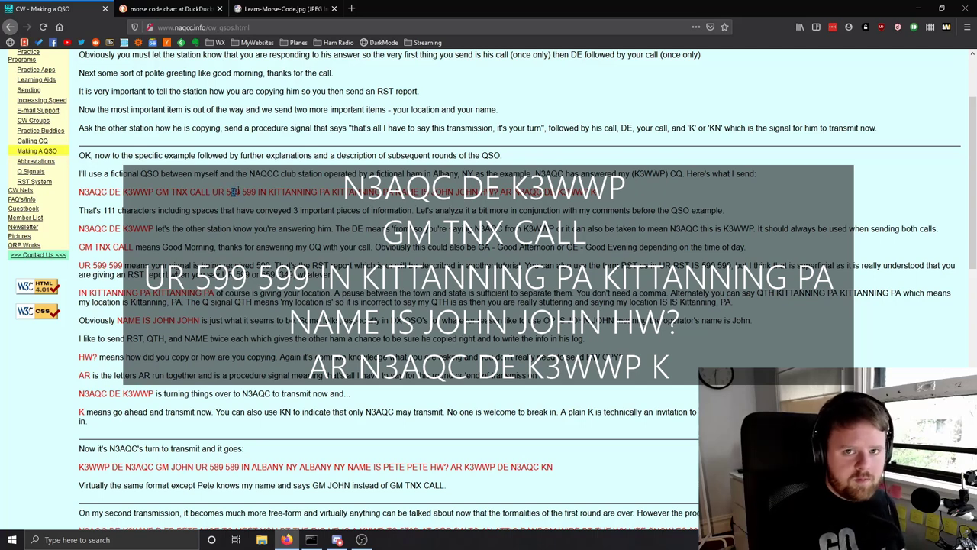
double_click(250, 192)
double_click(263, 192)
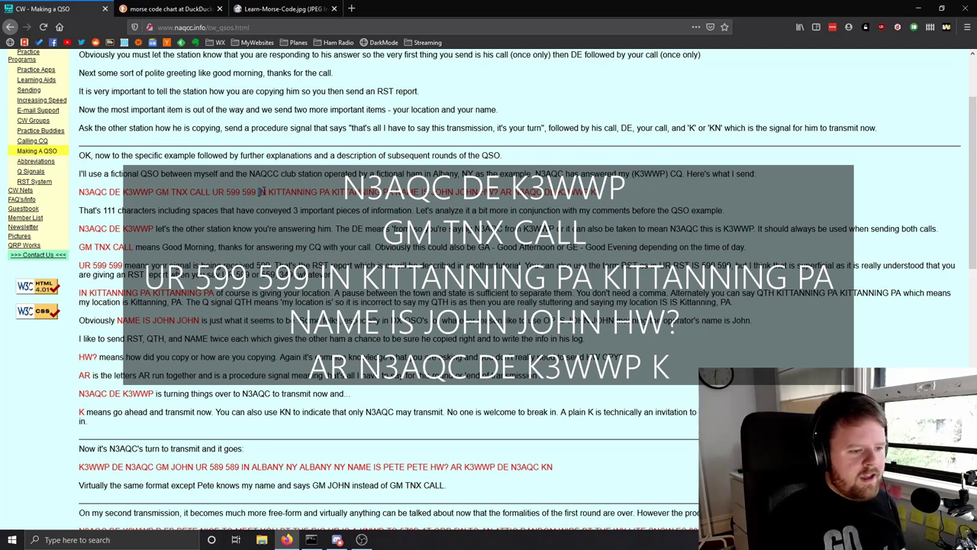
double_click(324, 192)
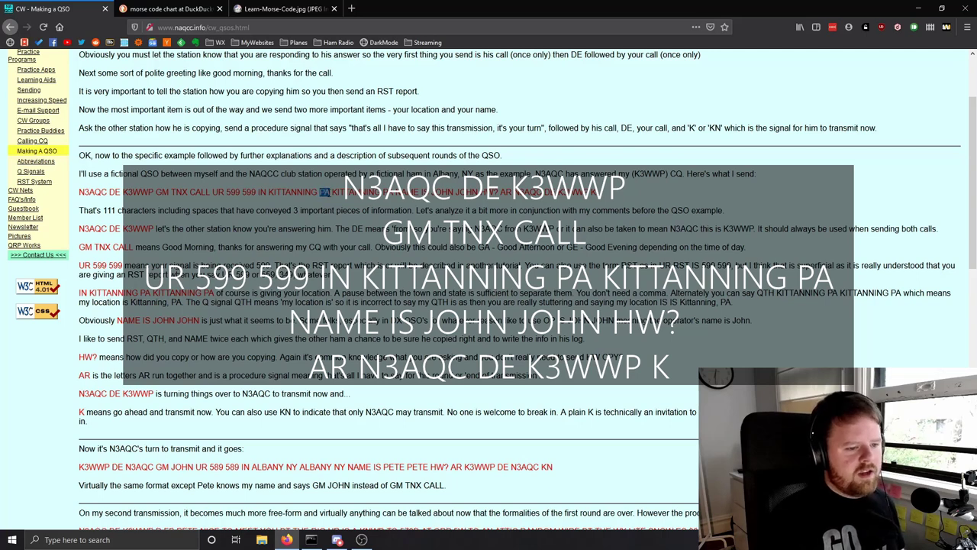
left_click_drag(344, 192, 381, 193)
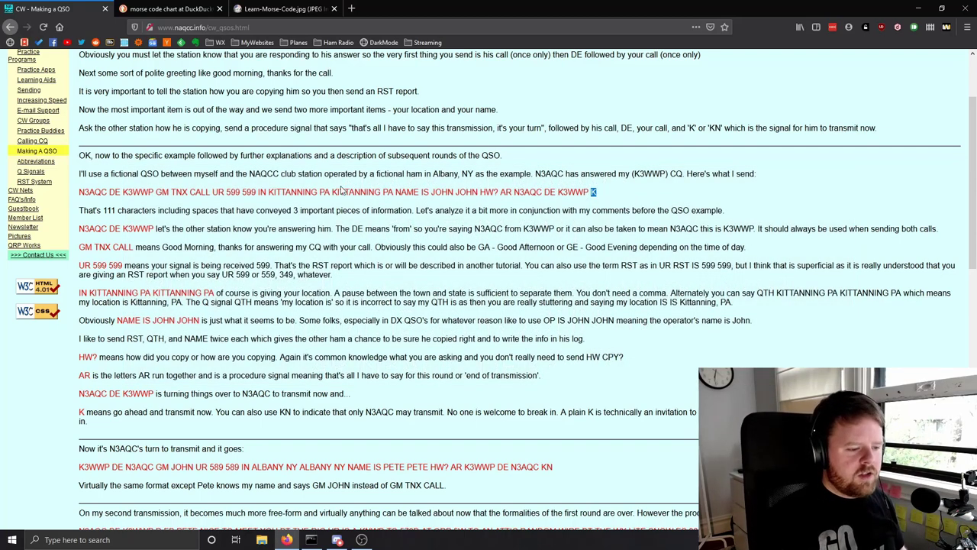
- Search images for 'cw abbrev', open the Q signals chart, then go to lcwo.net/qtc
left_click(275, 27)
type("cw a")
type("bbrev")
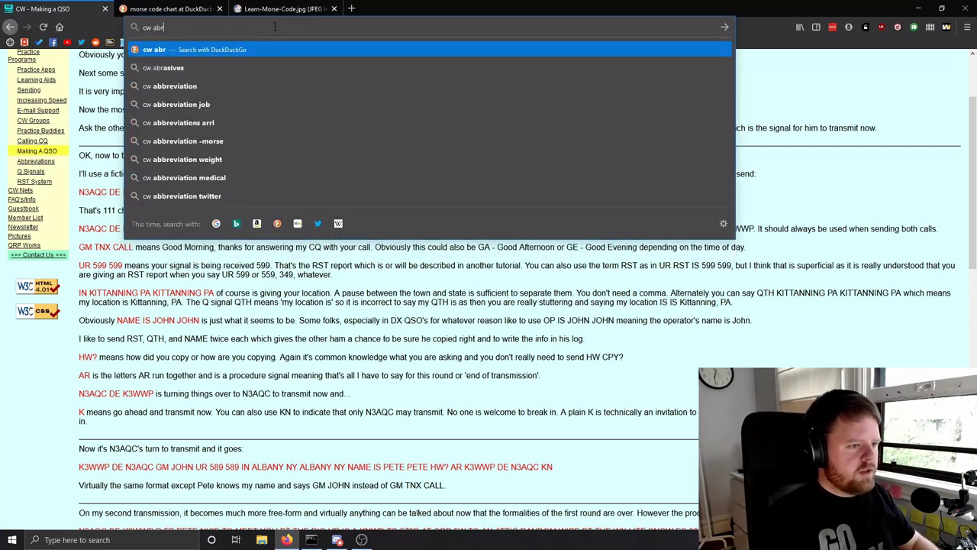
left_click(179, 149)
scroll(179, 155, "down", 1)
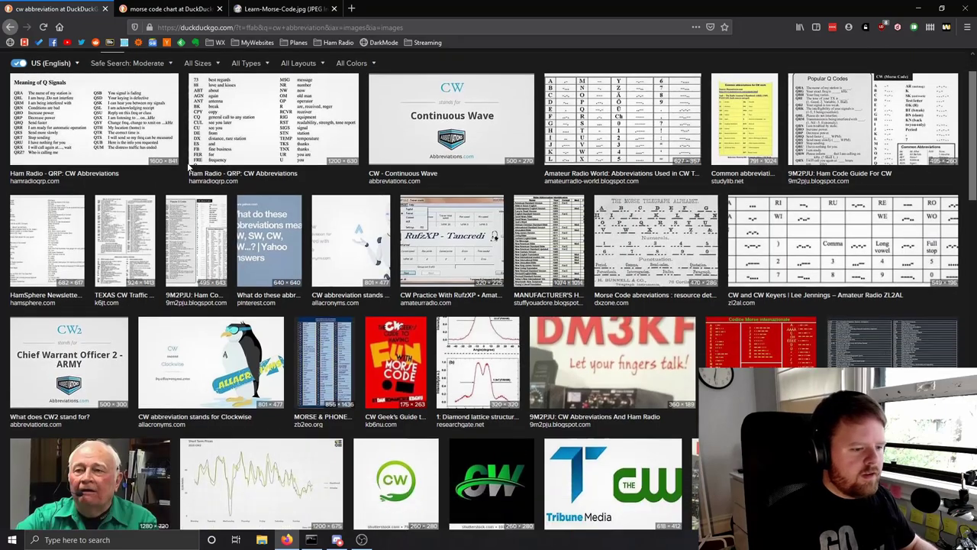
left_click(123, 115)
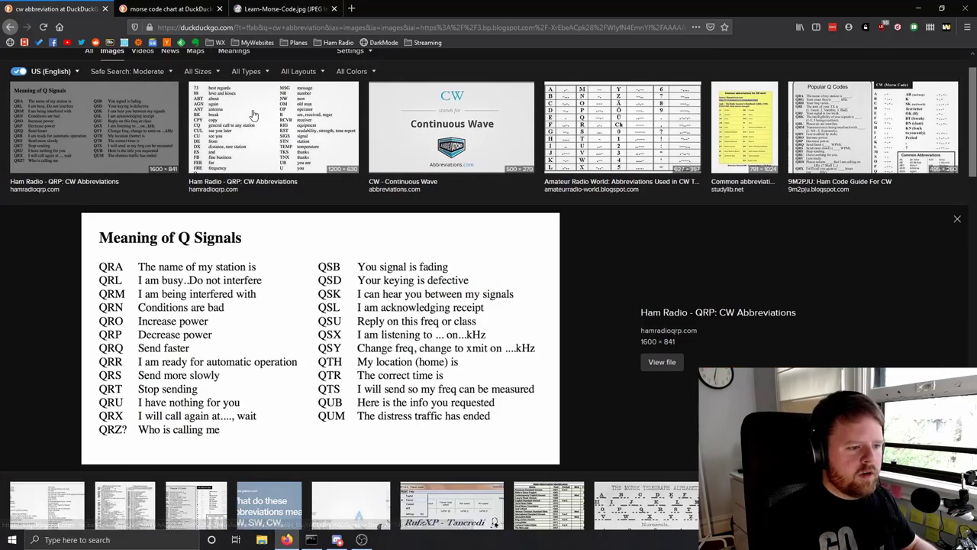
left_click(273, 126)
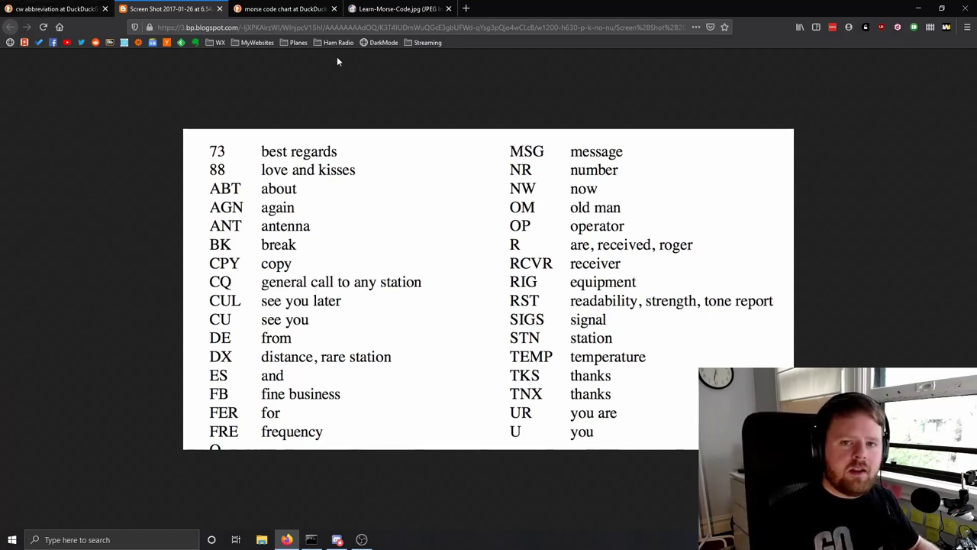
left_click(336, 27)
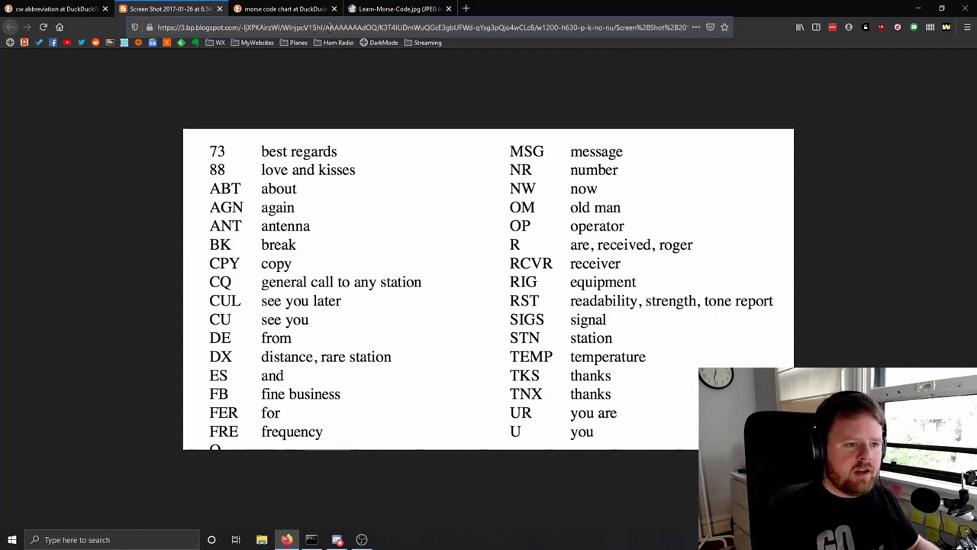
left_click(252, 76)
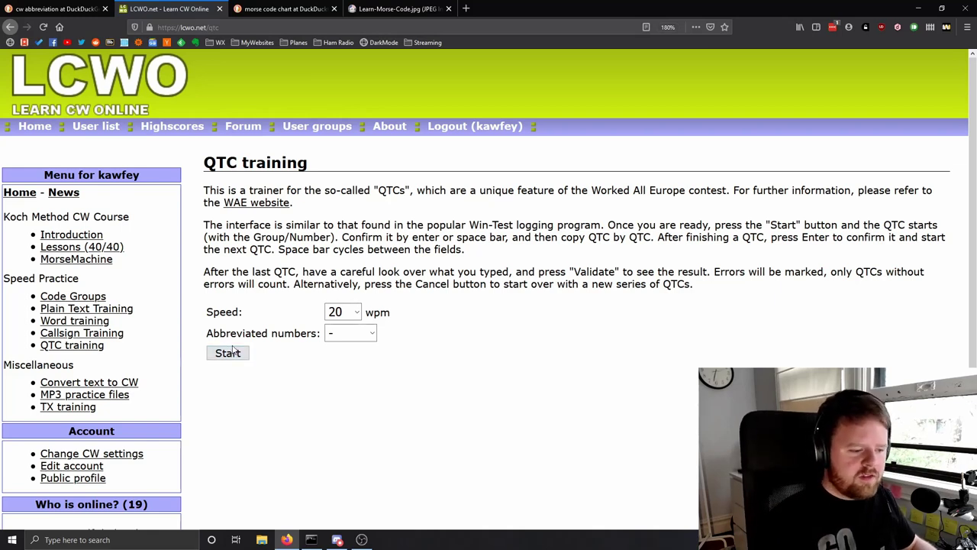
- Start 20 wpm QTC training, visit Callsign and Plain Text Training, and list text collections
left_click(231, 352)
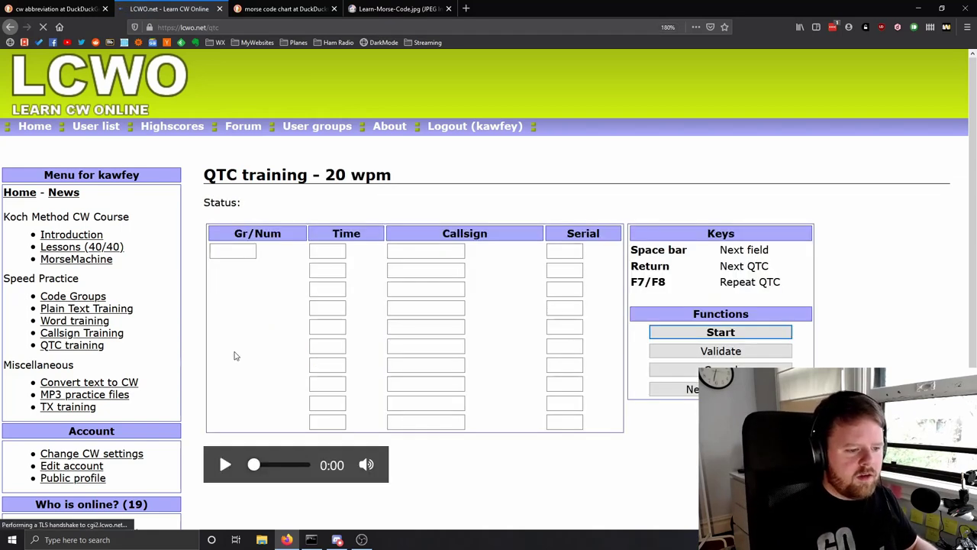
scroll(359, 344, "down", 2)
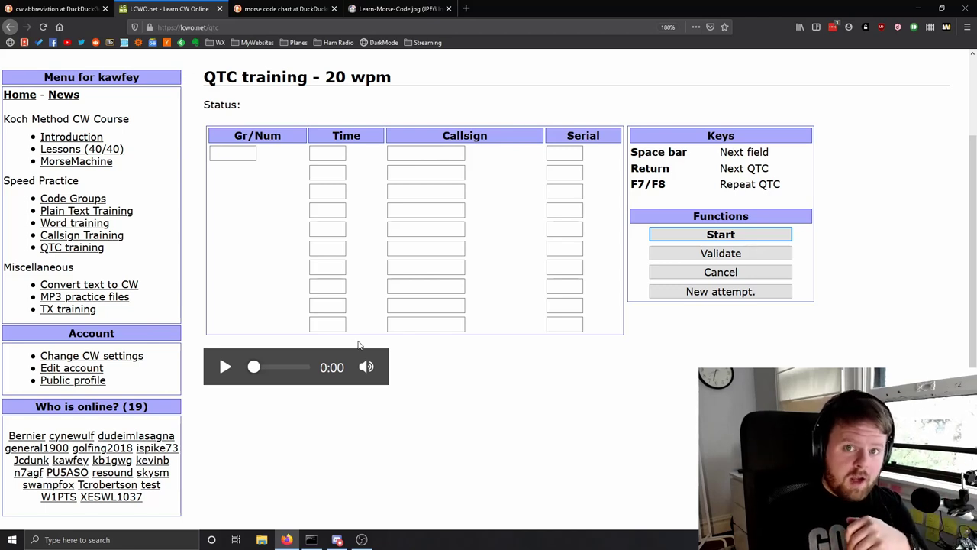
left_click(82, 235)
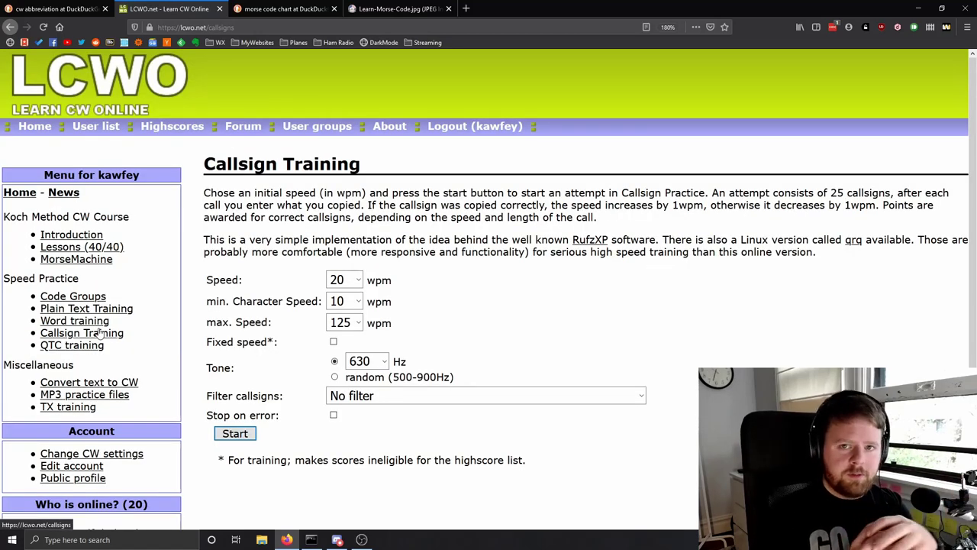
left_click(61, 309)
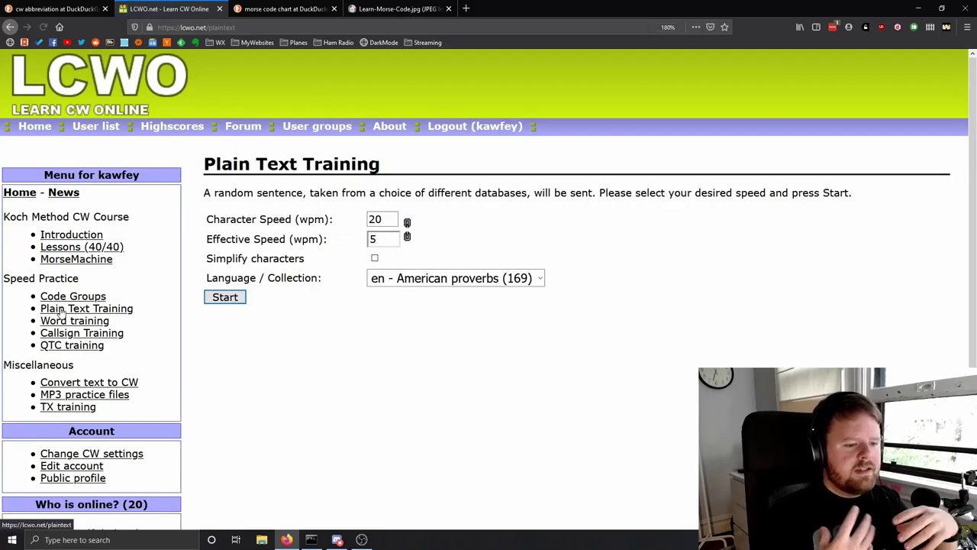
left_click(424, 278)
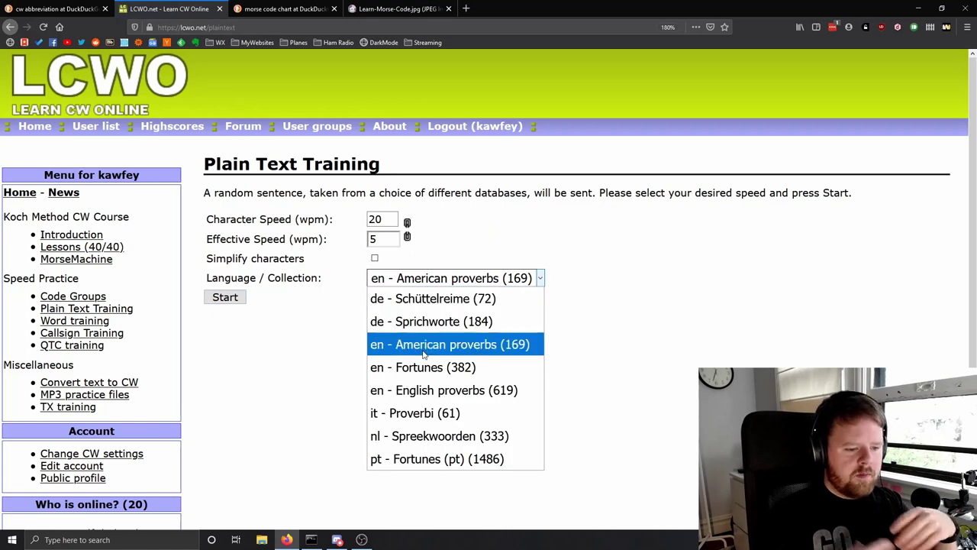